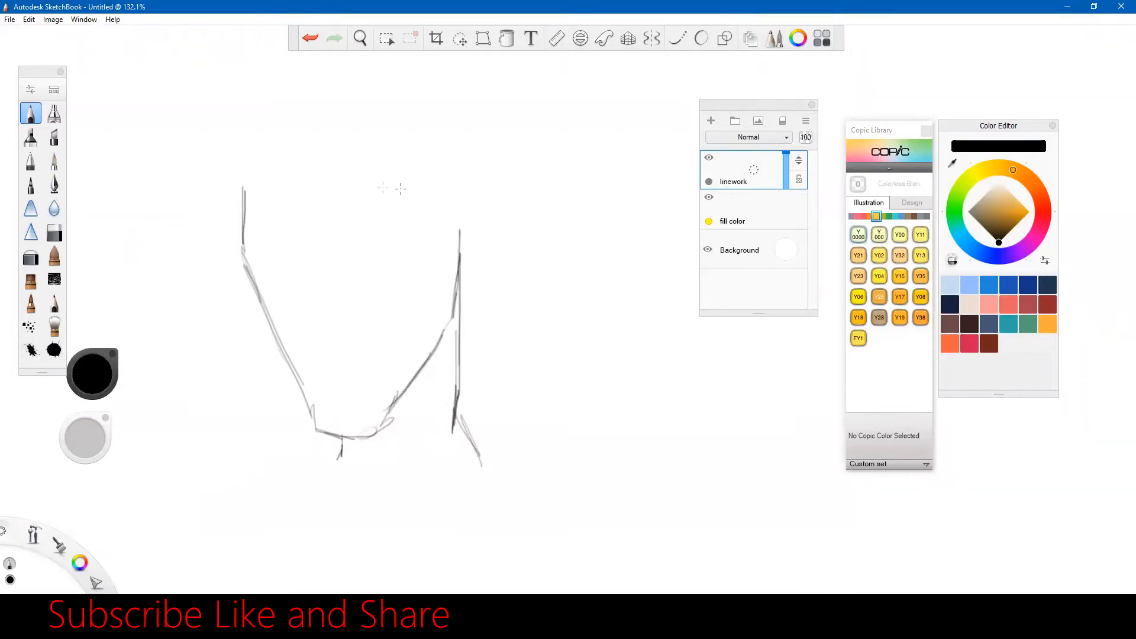
Step: Sketch the rounded cranium above the jaw, plus a horizontal eye guideline and a vertical centre guideline across the face
mouse_move(243, 188)
mouse_down()
mouse_move(275, 126)
mouse_move(348, 93)
mouse_move(325, 95)
mouse_move(426, 108)
mouse_move(464, 146)
mouse_move(450, 257)
mouse_up()
drag(257, 231, 410, 245)
drag(260, 235, 434, 251)
mouse_move(325, 243)
mouse_down()
mouse_move(336, 406)
mouse_move(327, 208)
mouse_up()
drag(325, 358, 326, 194)
drag(326, 243, 332, 170)
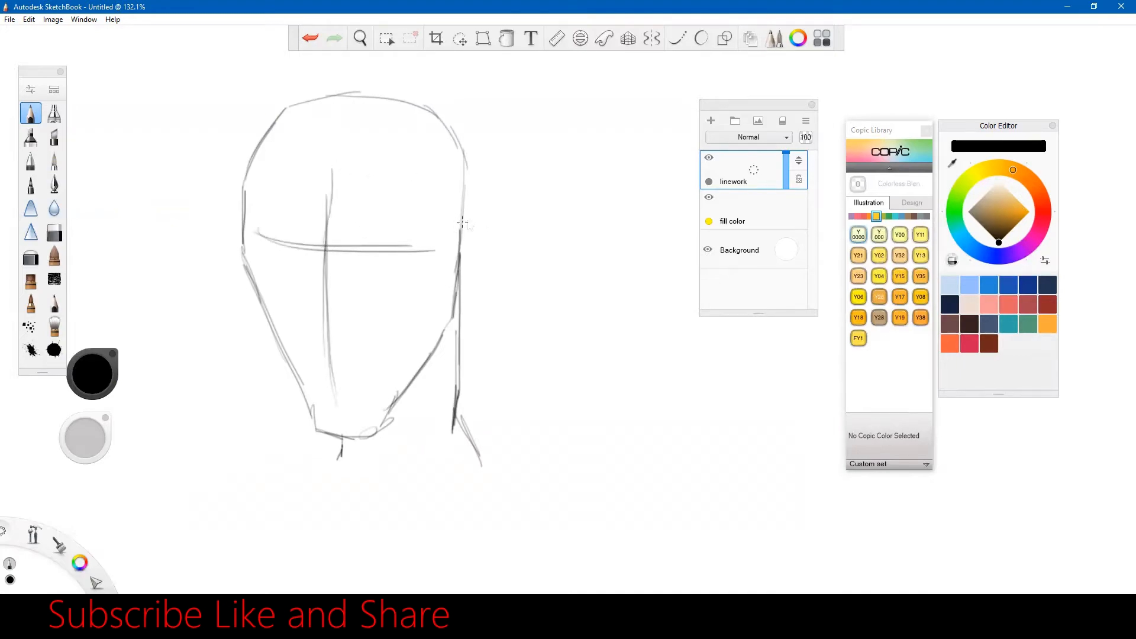
Step: Erase the head outline beside the eye guideline's end and sketch the ear with its inner folds there
scroll(490, 223, up, 2)
key(e)
mouse_move(462, 202)
mouse_down()
mouse_move(470, 190)
mouse_move(447, 207)
mouse_up()
key(e)
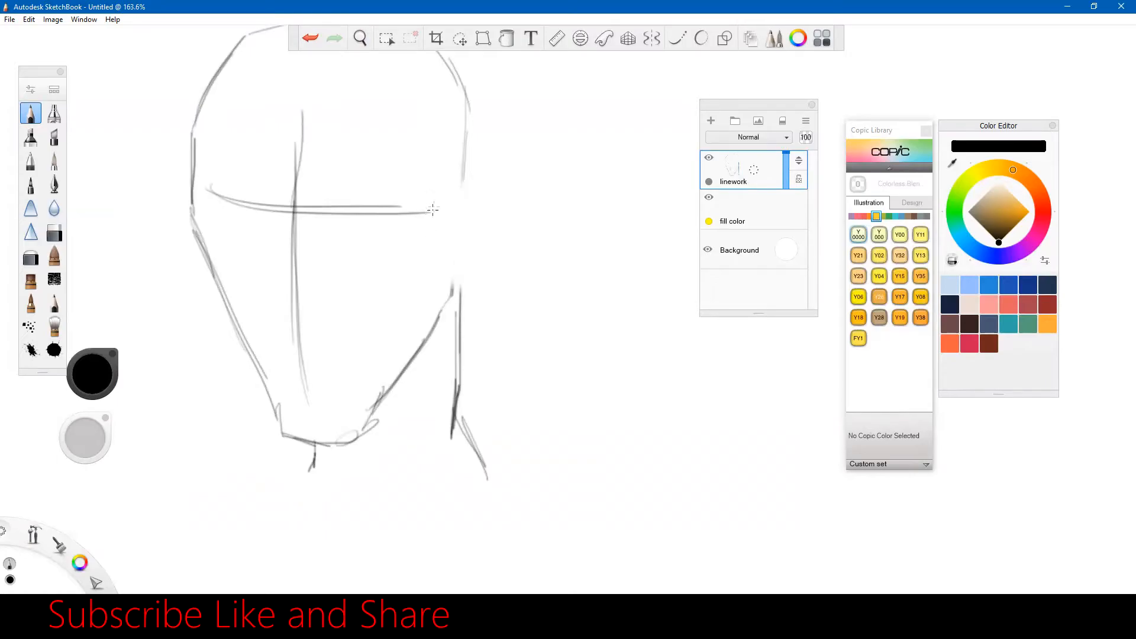
key(e)
key(e)
key(e)
key(e)
mouse_move(448, 201)
mouse_down()
mouse_move(450, 250)
mouse_move(498, 212)
mouse_move(477, 193)
mouse_move(512, 227)
mouse_move(479, 291)
mouse_up()
Step: Erase the lower part of the vertical centre guideline and sketch the nose profile from the eye line down
key(space)
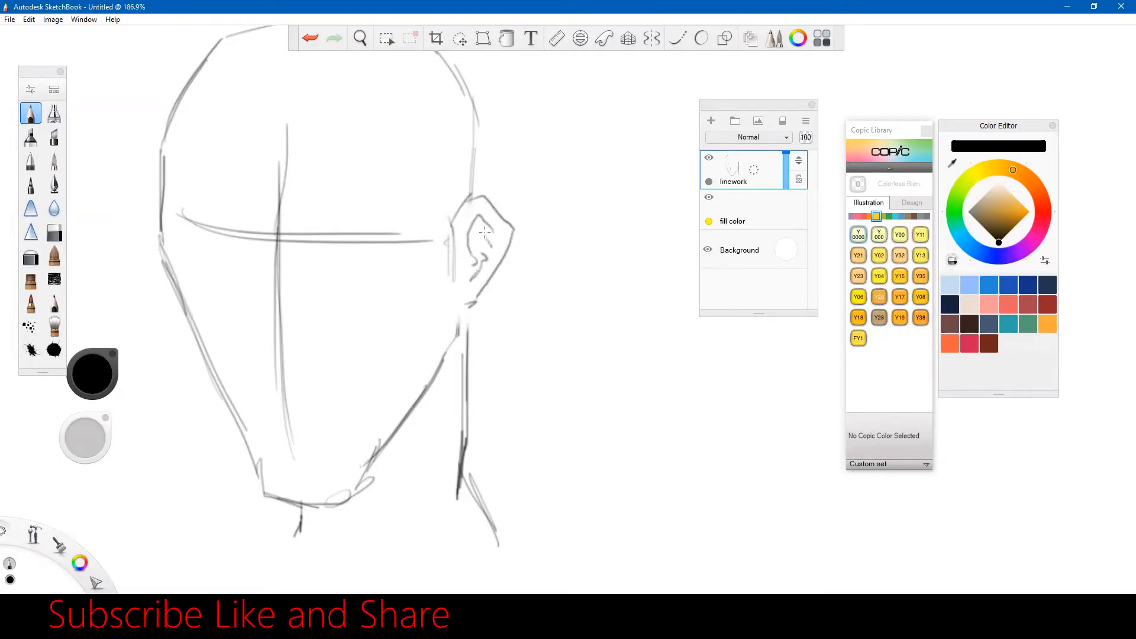
key(space)
drag(368, 267, 395, 252)
key(e)
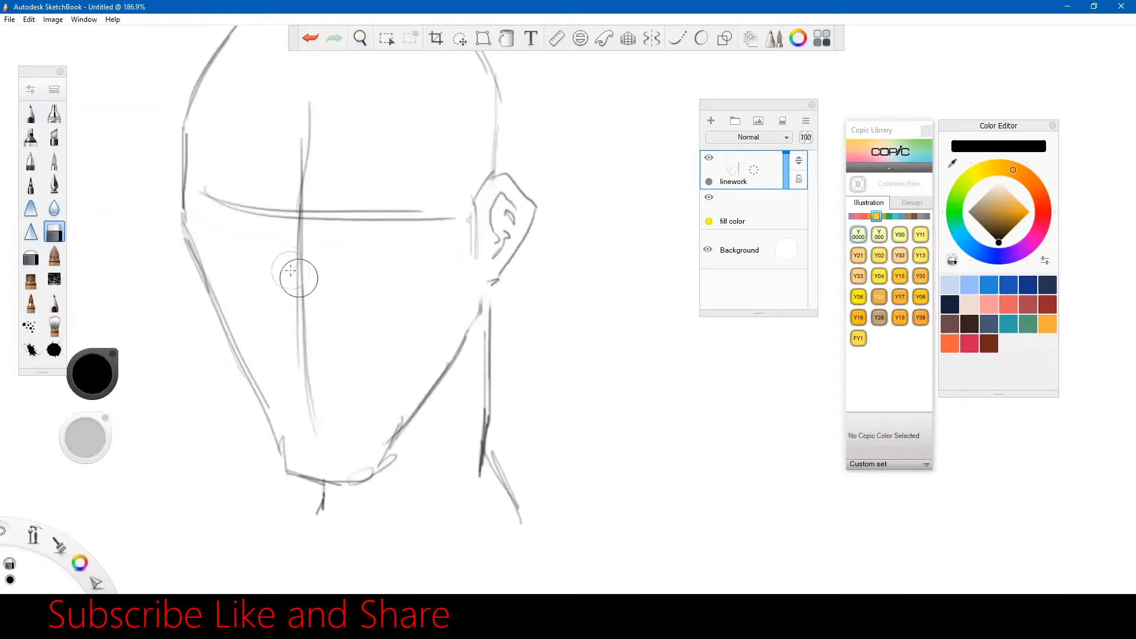
drag(311, 435, 307, 295)
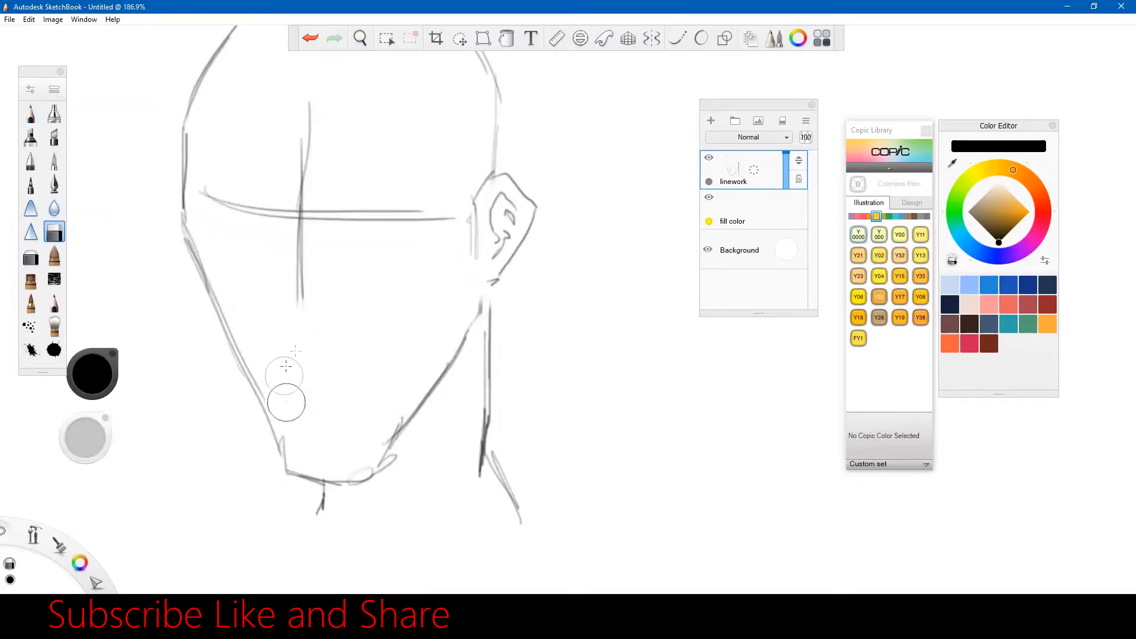
key(e)
mouse_move(292, 256)
mouse_down()
mouse_move(276, 369)
mouse_move(288, 394)
mouse_up()
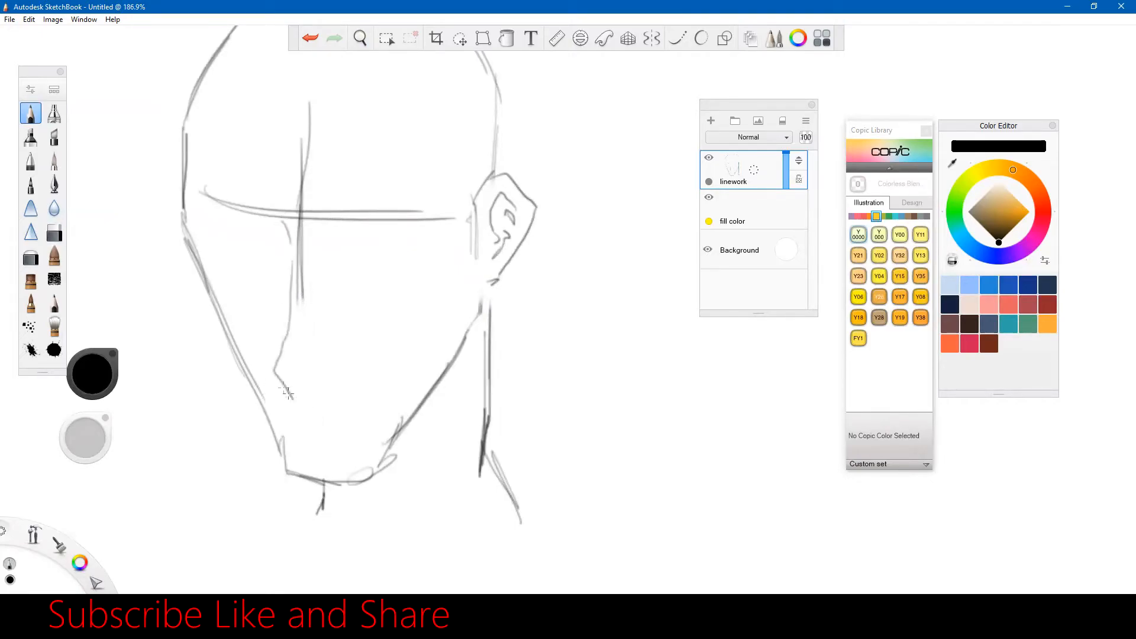
Step: Erase the lower nose profile, keep a short bridge line, and draw the nostril and the mouth below it
key(e)
drag(278, 352, 289, 396)
mouse_move(287, 332)
mouse_down()
mouse_move(297, 238)
mouse_move(283, 301)
mouse_up()
key(e)
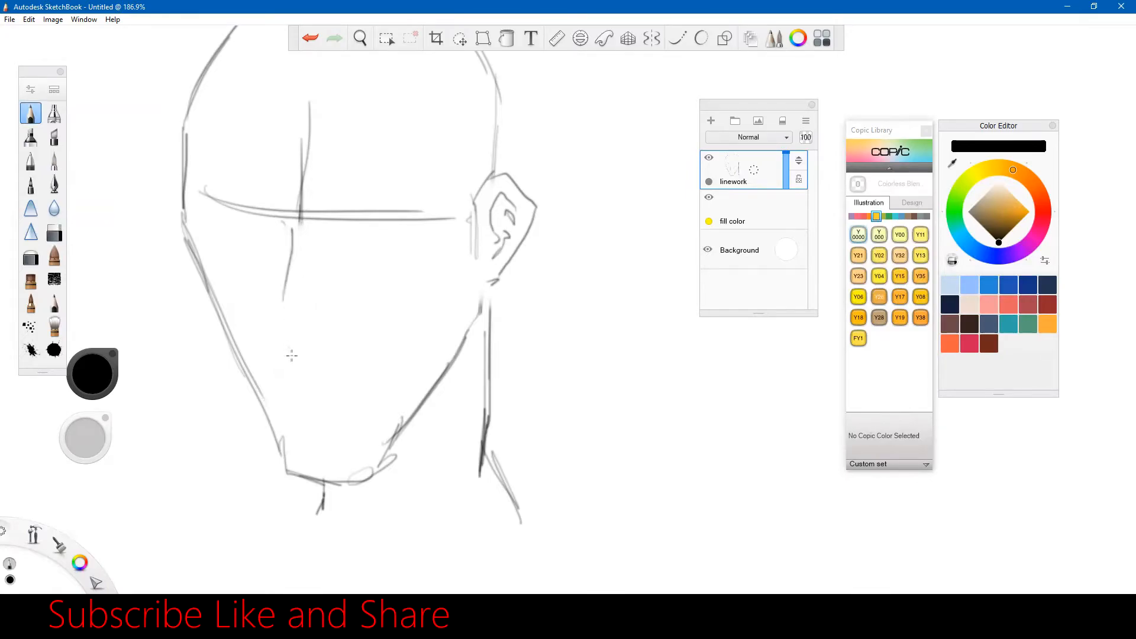
mouse_move(282, 361)
mouse_down()
mouse_move(299, 374)
mouse_move(286, 366)
mouse_up()
mouse_move(307, 393)
mouse_down()
mouse_move(352, 393)
mouse_move(338, 420)
mouse_move(294, 413)
mouse_move(337, 418)
mouse_up()
Step: Draw both eyes along the horizontal guideline, with irises and lower-lid lines
key(space)
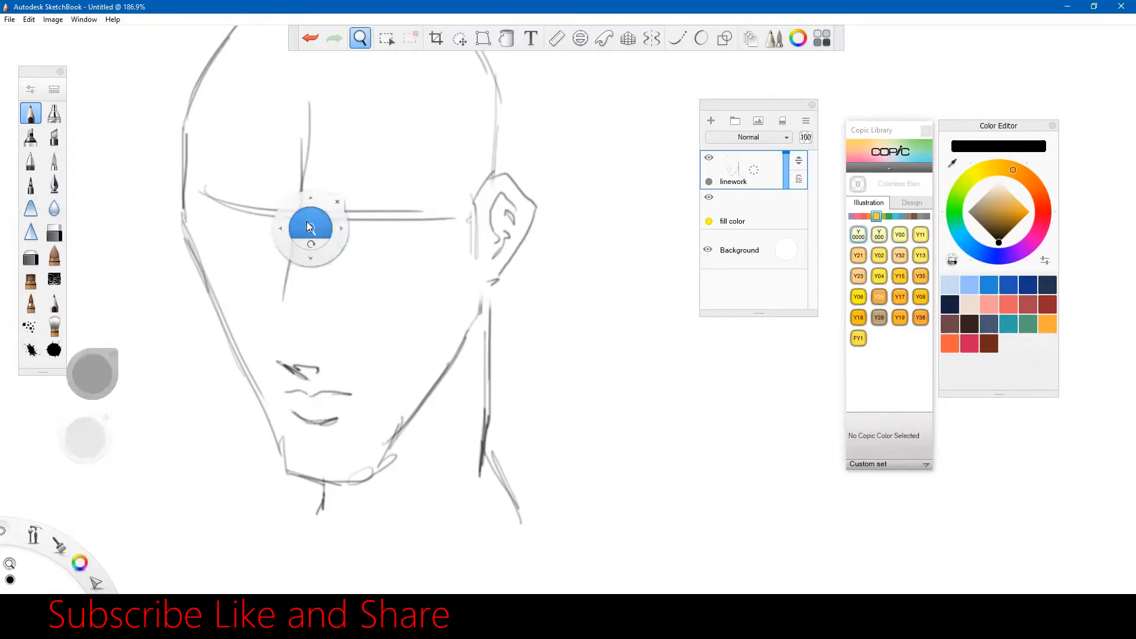
drag(310, 228, 322, 216)
mouse_move(199, 214)
mouse_down()
mouse_move(235, 254)
mouse_move(296, 257)
mouse_move(240, 223)
mouse_move(284, 231)
mouse_up()
drag(371, 263, 454, 264)
mouse_move(370, 220)
mouse_down()
mouse_move(415, 219)
mouse_move(425, 230)
mouse_move(380, 226)
mouse_up()
drag(229, 208, 243, 233)
mouse_move(368, 202)
mouse_down()
mouse_move(474, 190)
mouse_move(379, 201)
mouse_move(473, 191)
mouse_up()
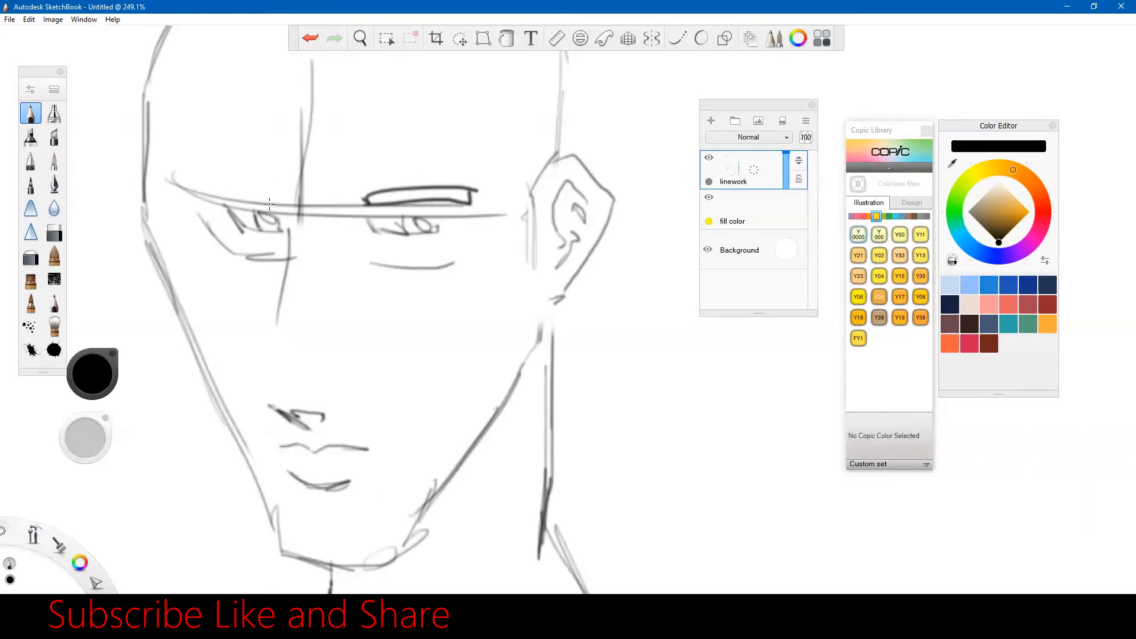
key(ctrl+z)
key(ctrl+z)
key(ctrl+z)
Step: Draw a thin tapered eyebrow above each eye
drag(350, 193, 490, 185)
drag(415, 190, 490, 186)
drag(350, 193, 414, 190)
mouse_move(275, 197)
mouse_down()
mouse_move(205, 171)
mouse_move(274, 192)
mouse_up()
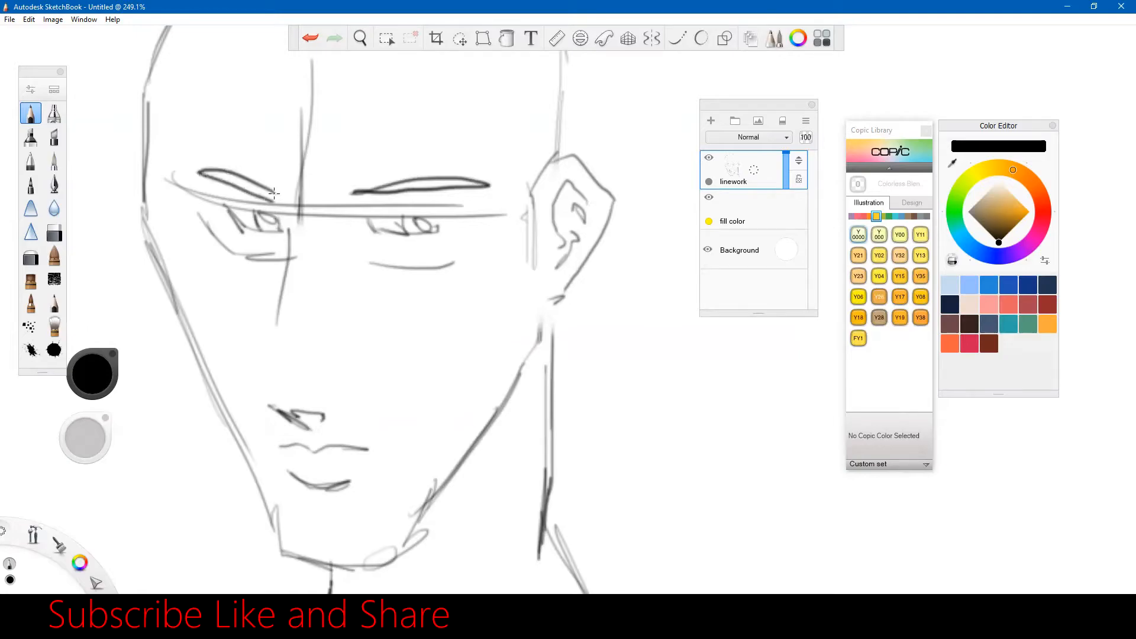
Step: Draw an angular hairline across the forehead and down the temples, and trace the short hair's outline around the cranium
key(space)
mouse_move(474, 214)
mouse_down()
mouse_move(449, 280)
mouse_move(470, 284)
mouse_move(427, 233)
mouse_move(438, 161)
mouse_move(279, 182)
mouse_move(213, 167)
mouse_move(207, 204)
mouse_up()
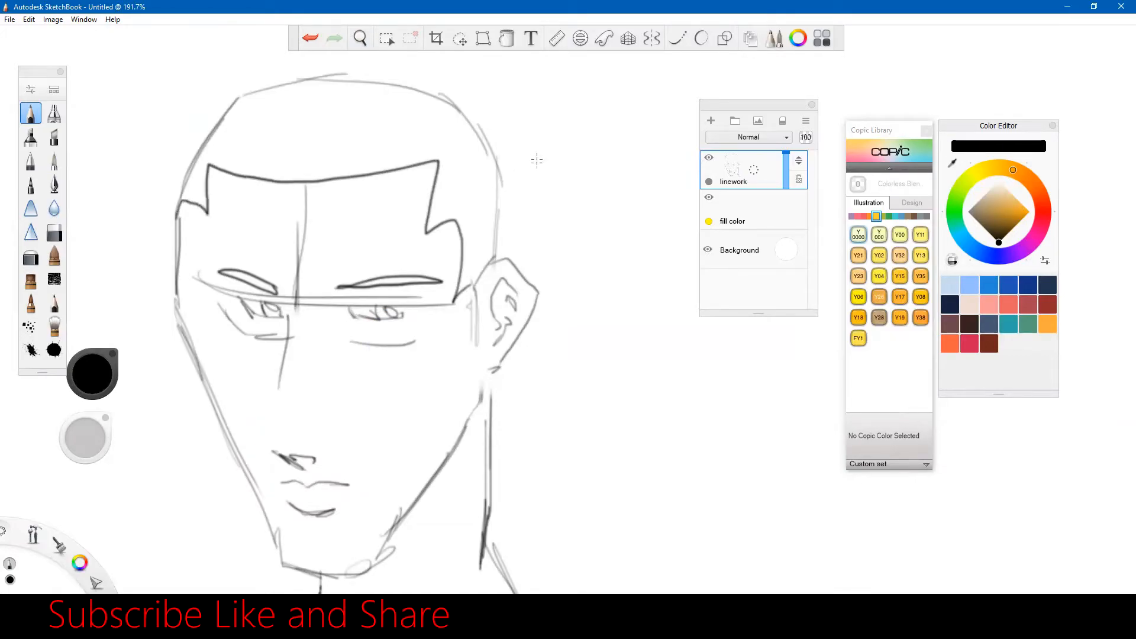
mouse_move(492, 259)
mouse_down()
mouse_move(499, 180)
mouse_move(489, 153)
mouse_move(447, 107)
mouse_move(409, 91)
mouse_move(306, 81)
mouse_move(269, 95)
mouse_move(231, 115)
mouse_move(186, 192)
mouse_up()
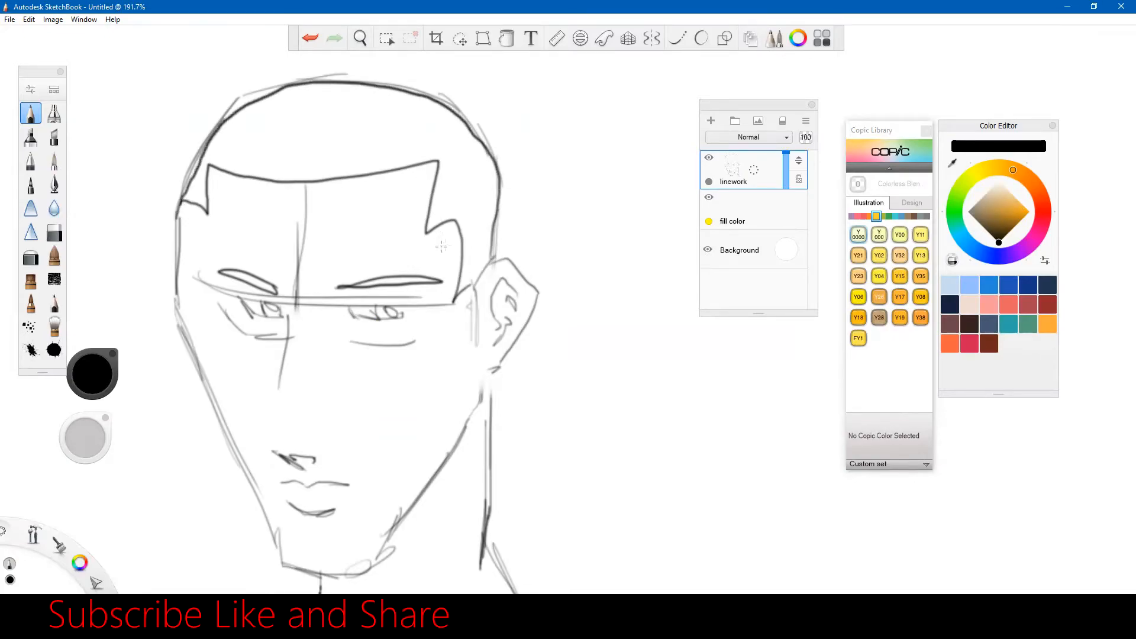
Step: Extend the neck line up to the base of the ear and join the hair outline to the hairline in front of the ear
key(space)
drag(487, 264, 435, 244)
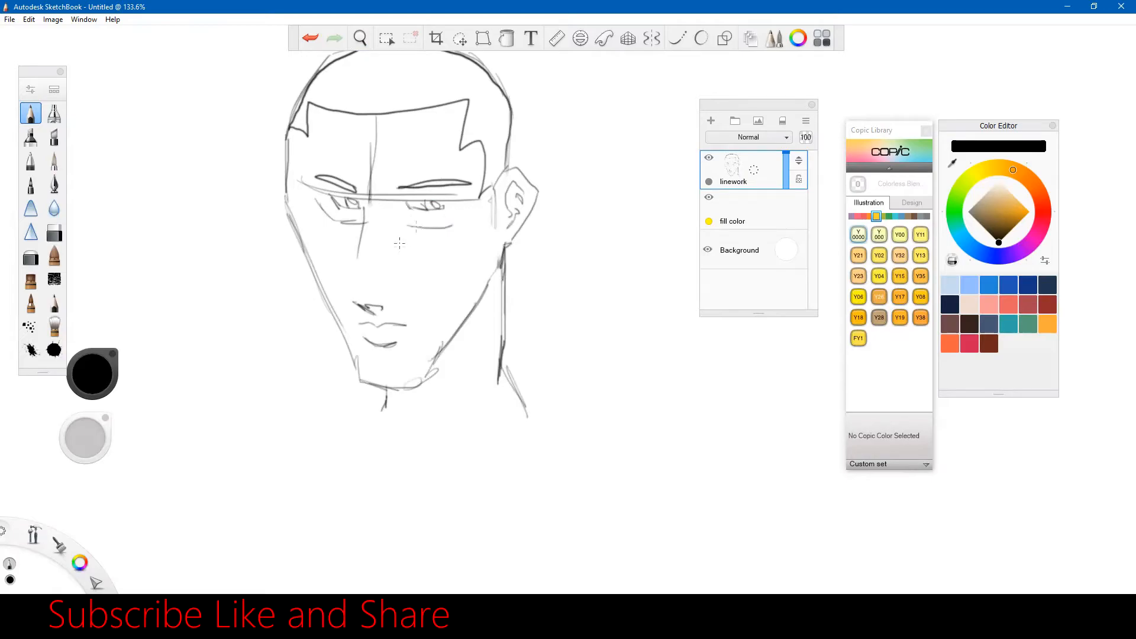
key(space)
drag(456, 244, 475, 342)
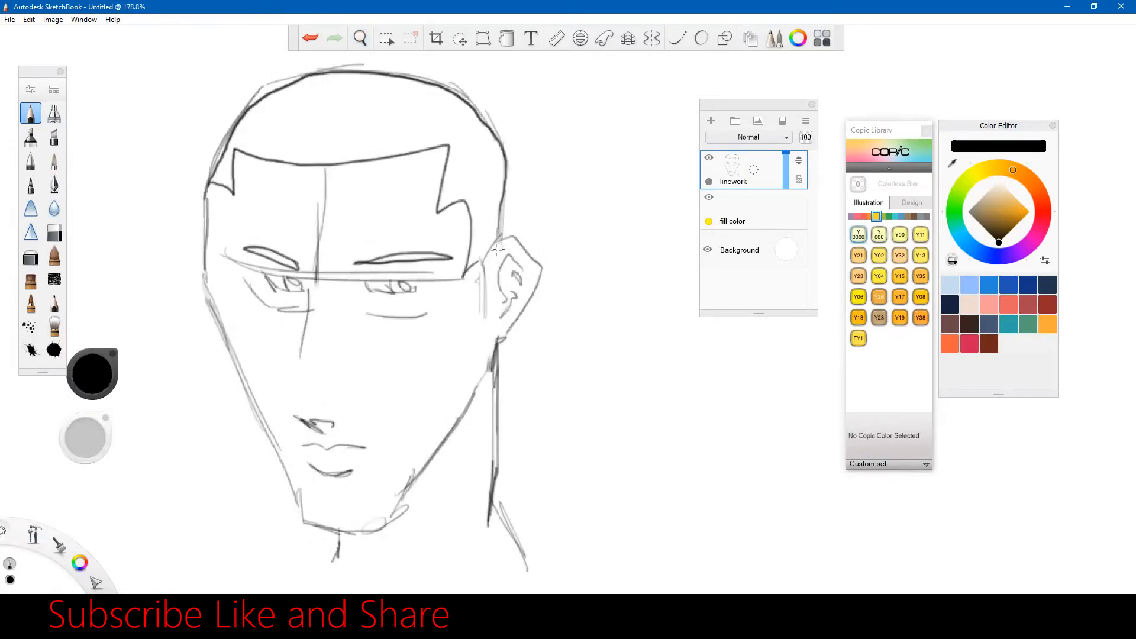
drag(476, 261, 496, 234)
key(space)
mouse_move(428, 285)
mouse_down()
mouse_move(426, 262)
mouse_move(418, 305)
mouse_move(426, 281)
mouse_up()
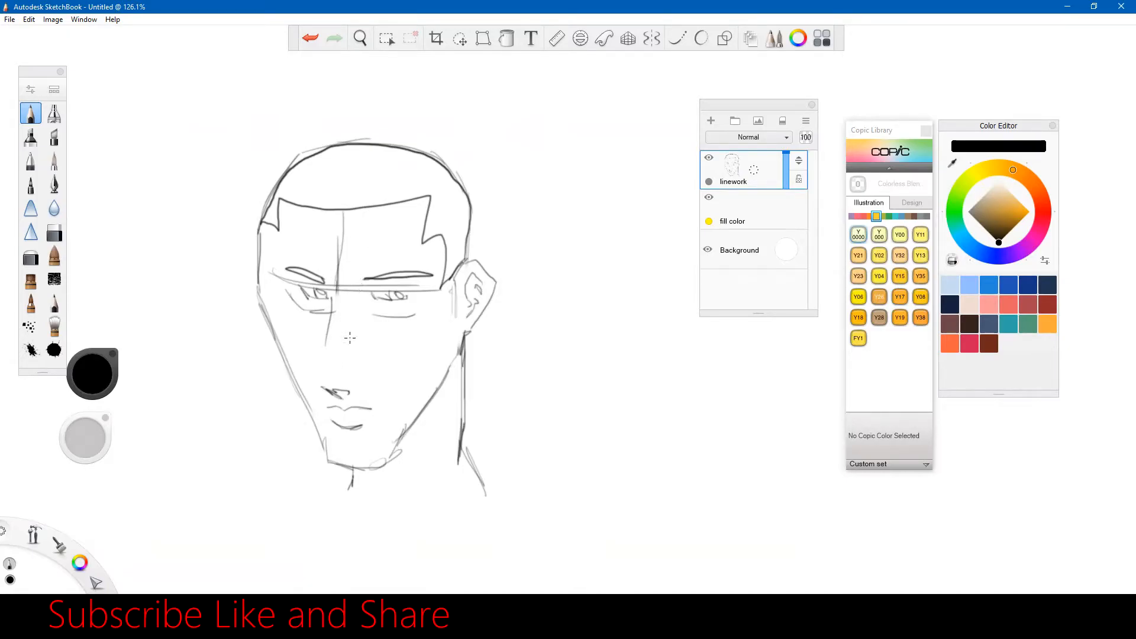
key(space)
drag(396, 323, 397, 325)
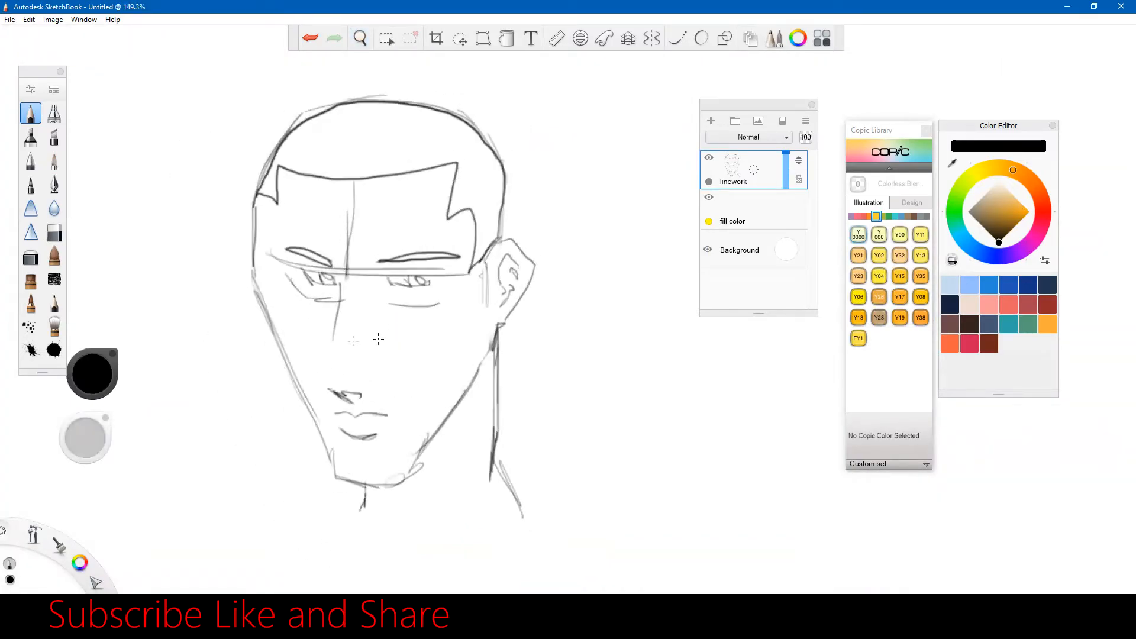
key(space)
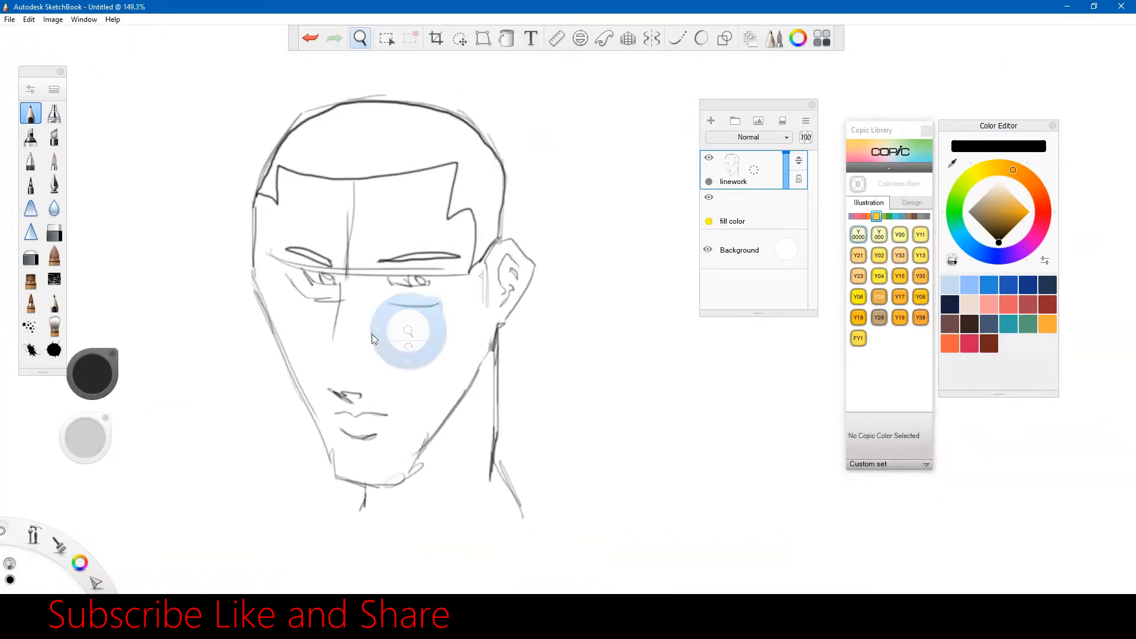
drag(411, 330, 361, 335)
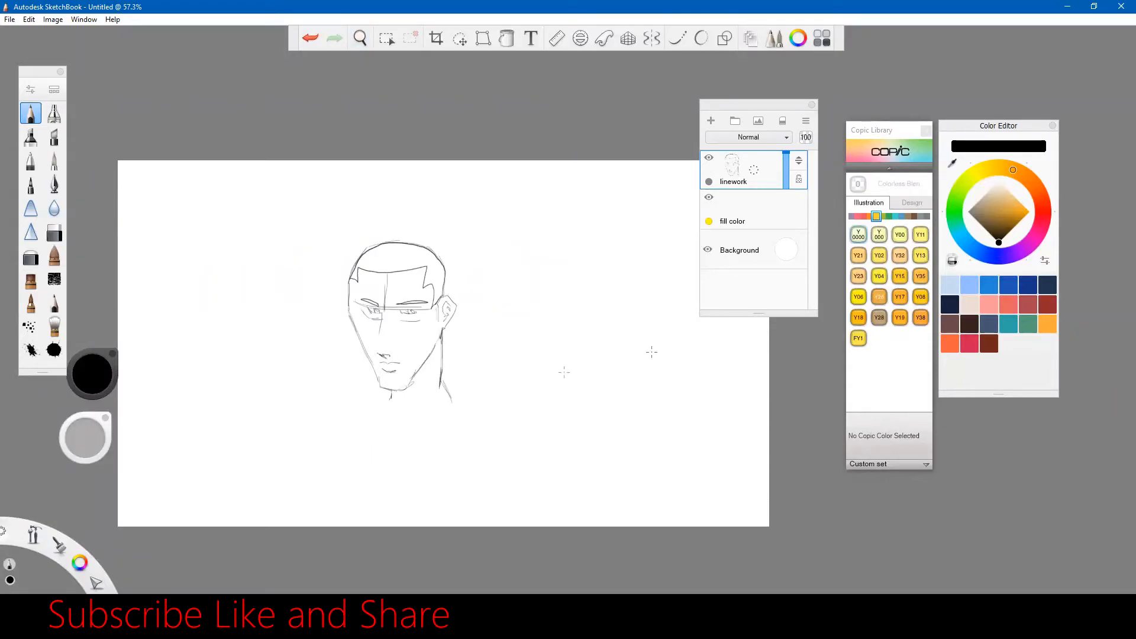
key(space)
drag(420, 318, 424, 317)
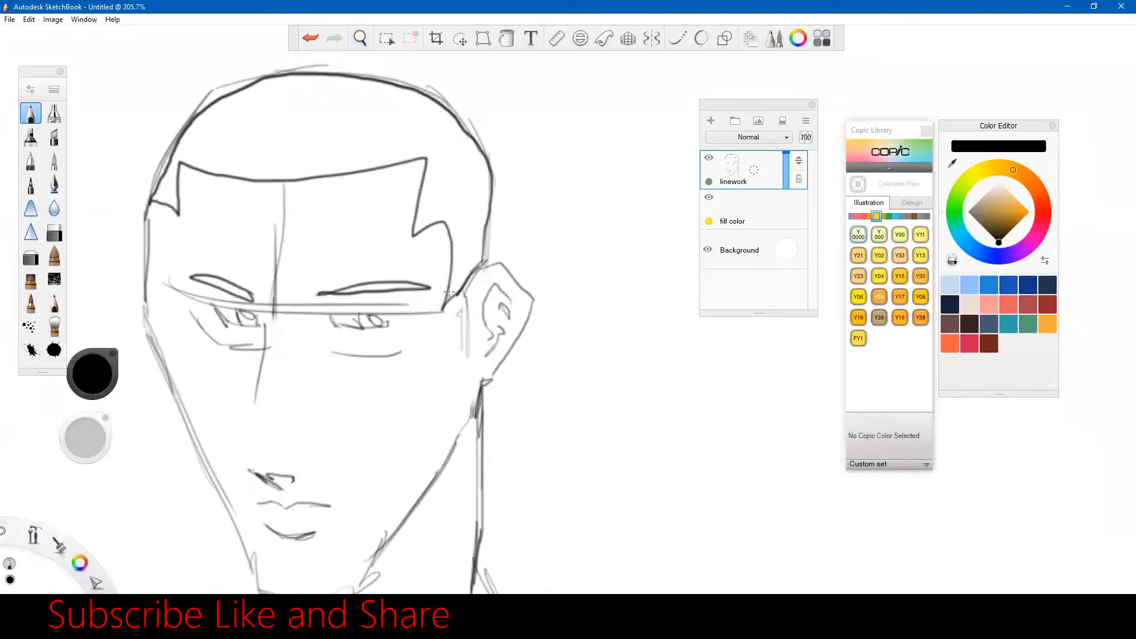
key(space)
drag(487, 300, 487, 300)
drag(373, 401, 325, 357)
key(space)
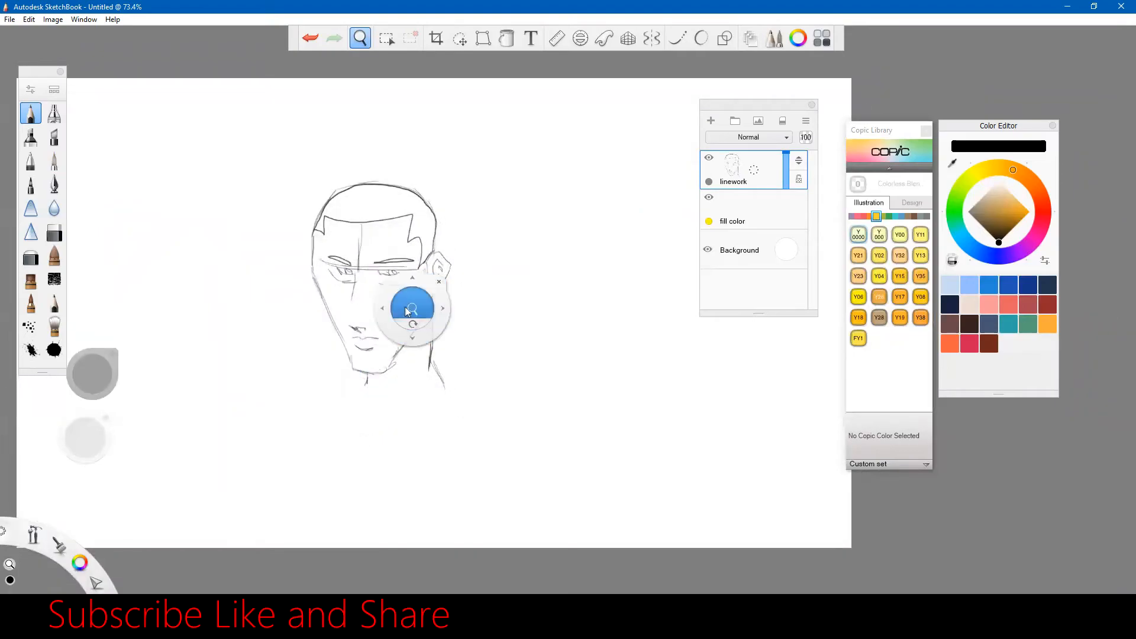
click(407, 312)
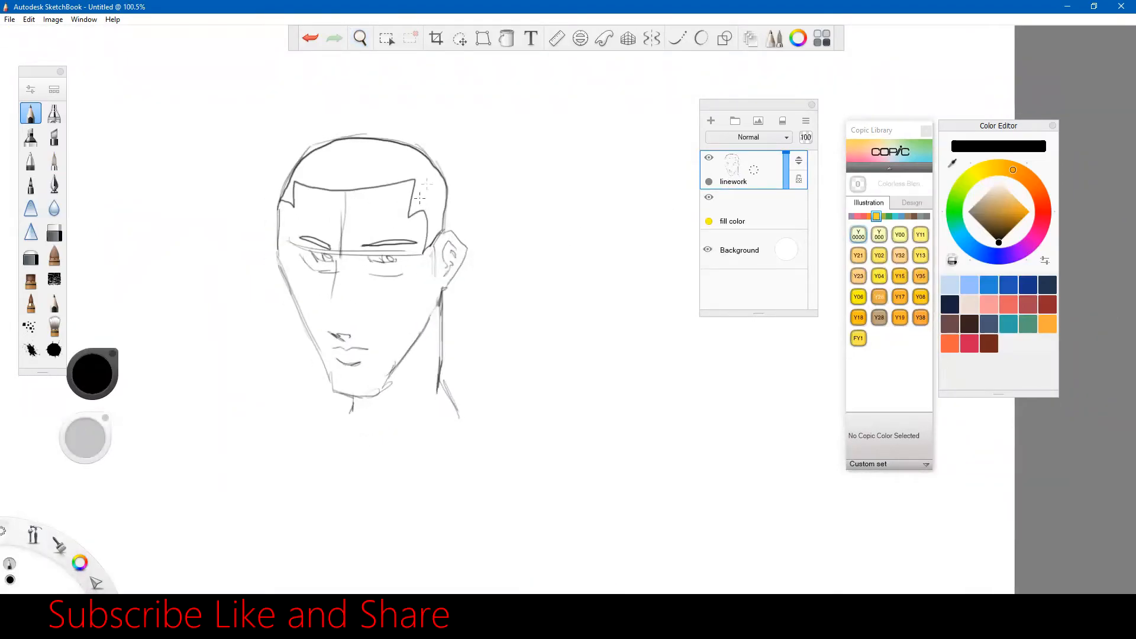
Step: On the fill color layer, paint the face, ear and neck with Copic E43 Dull Ivory using a translucent flat brush
click(755, 219)
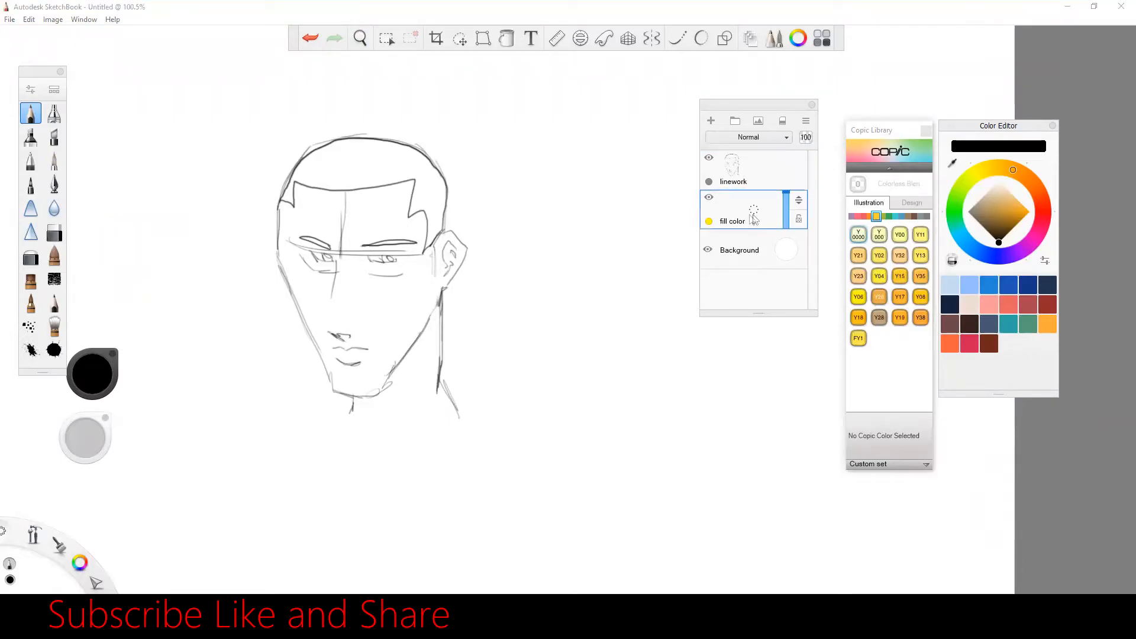
click(908, 216)
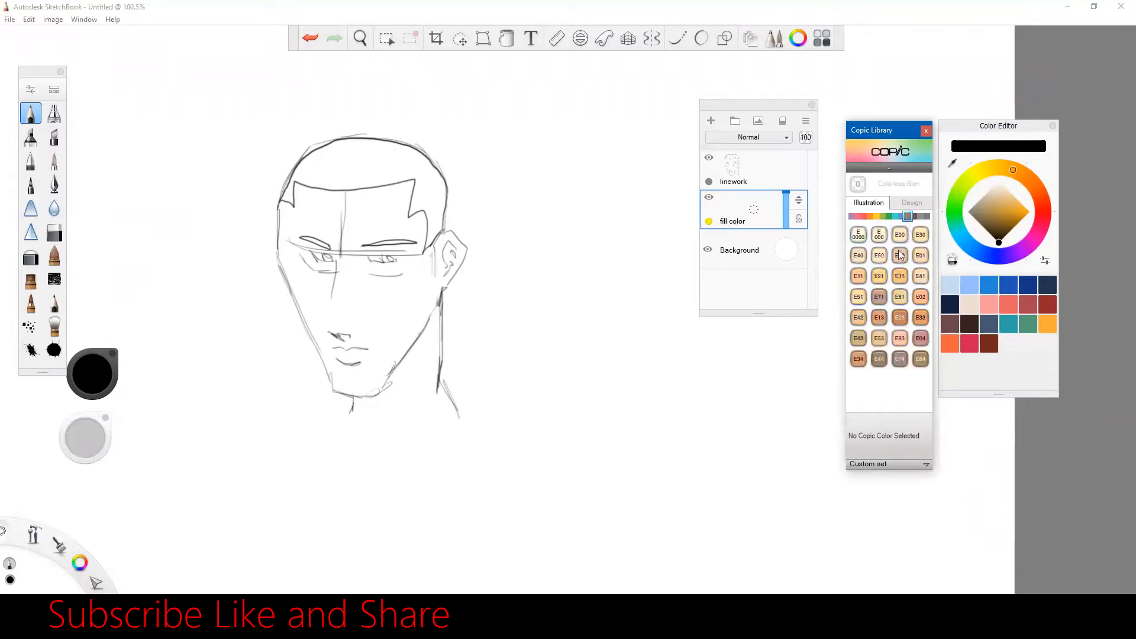
click(858, 338)
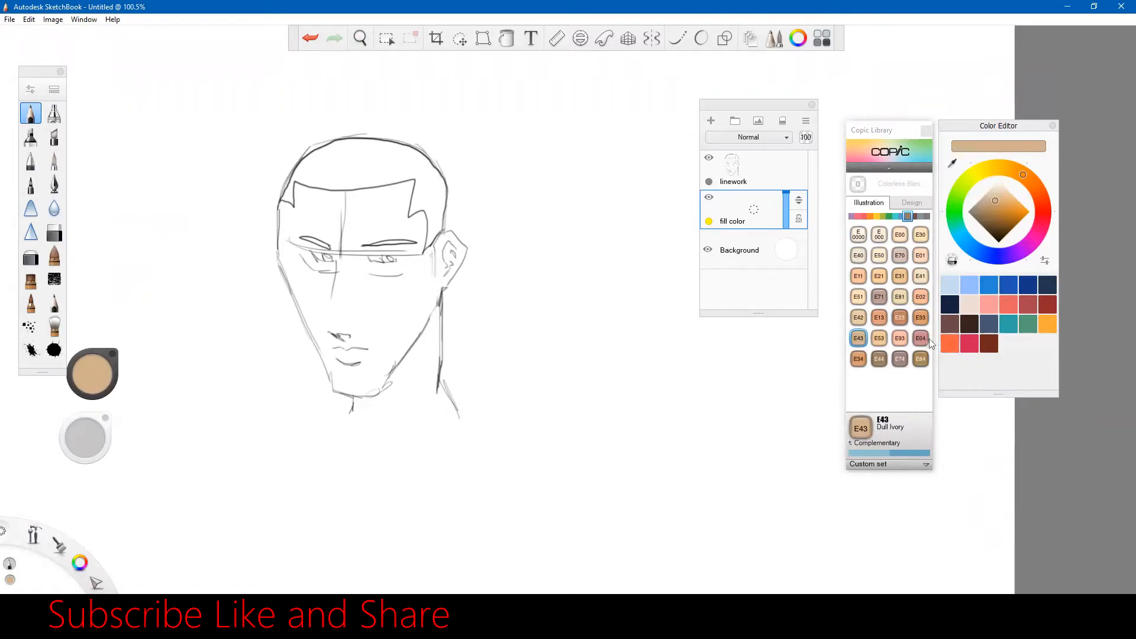
click(31, 279)
drag(338, 288, 356, 300)
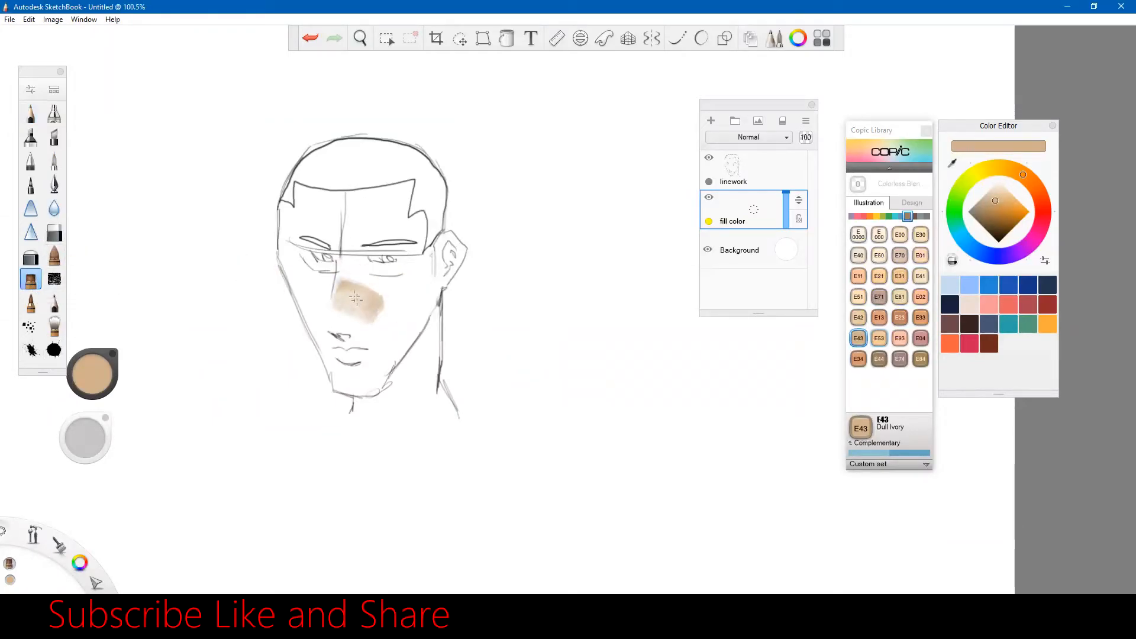
key(ctrl+z)
drag(100, 443, 102, 430)
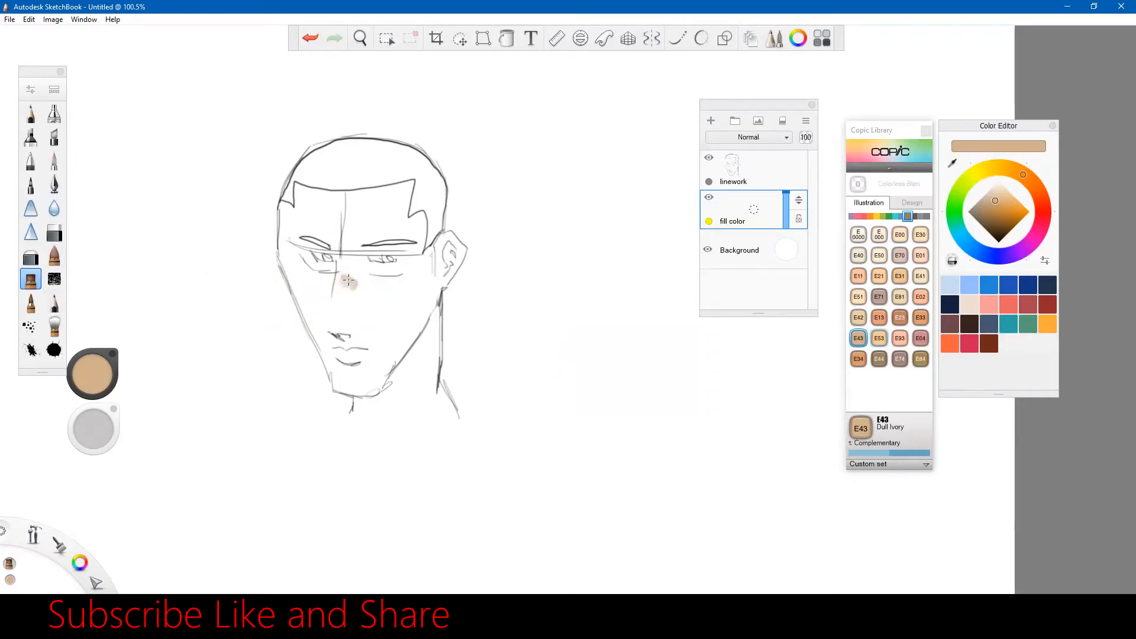
mouse_move(349, 362)
mouse_down()
mouse_move(341, 259)
mouse_move(339, 377)
mouse_move(325, 261)
mouse_move(315, 340)
mouse_move(287, 224)
mouse_move(346, 195)
mouse_move(362, 332)
mouse_move(353, 382)
mouse_move(374, 346)
mouse_move(376, 387)
mouse_move(358, 417)
mouse_move(378, 236)
mouse_move(392, 337)
mouse_move(422, 281)
mouse_move(408, 266)
mouse_move(394, 284)
mouse_move(413, 229)
mouse_move(379, 184)
mouse_move(370, 195)
mouse_move(414, 180)
mouse_up()
drag(311, 187, 414, 208)
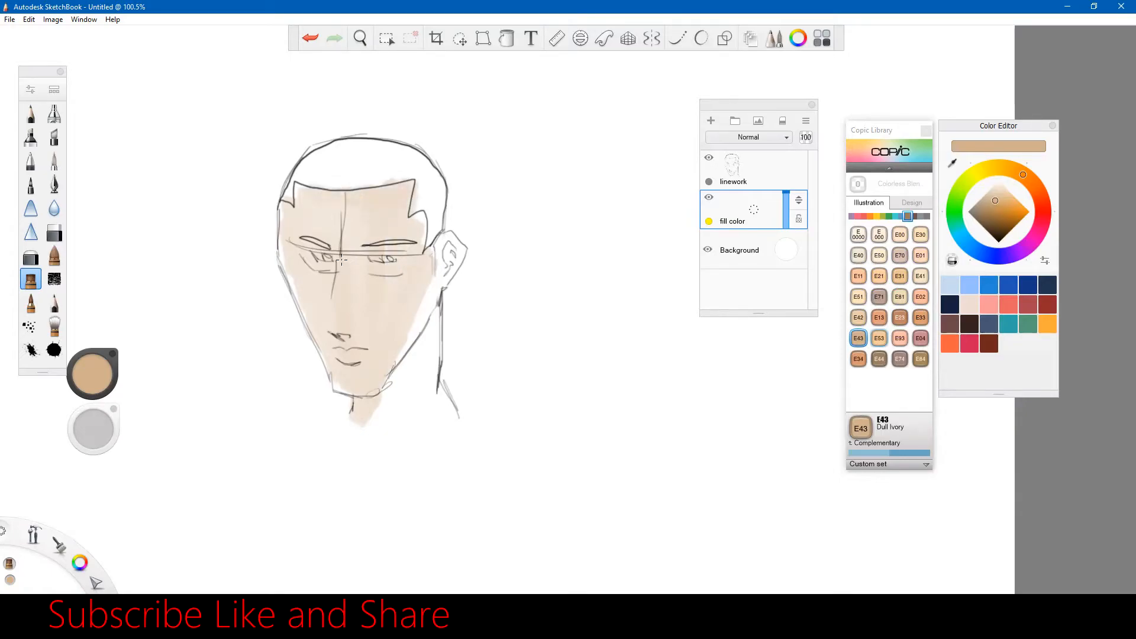
mouse_move(429, 251)
mouse_down()
mouse_move(447, 260)
mouse_move(461, 249)
mouse_move(394, 384)
mouse_move(429, 337)
mouse_move(426, 402)
mouse_move(446, 409)
mouse_move(393, 411)
mouse_move(435, 422)
mouse_up()
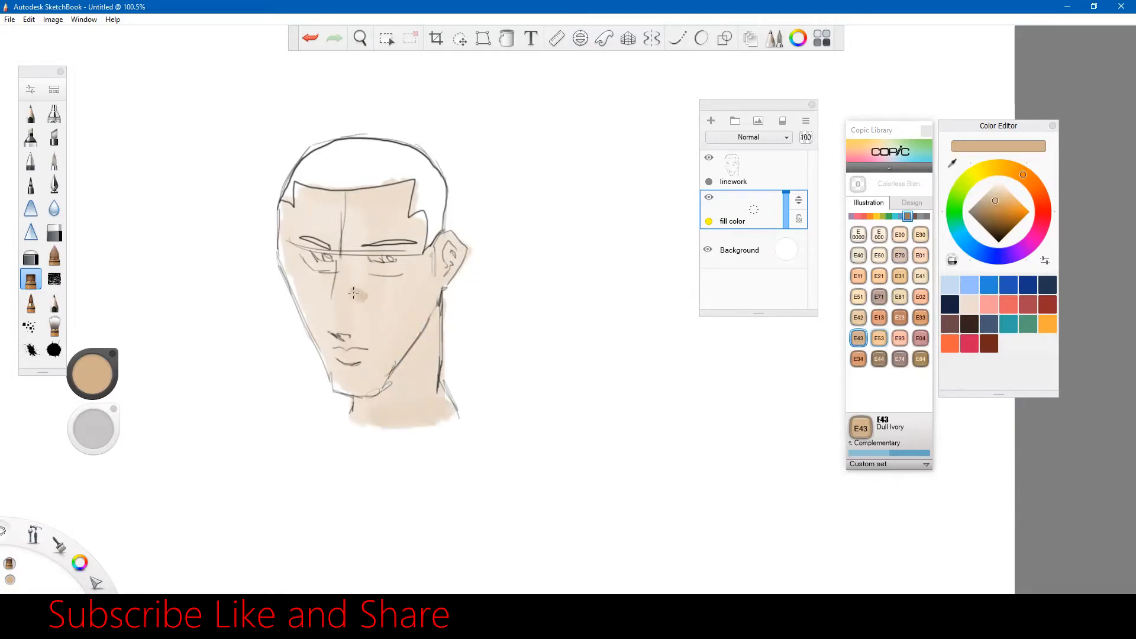
Step: Layer more Dull Ivory over the skin to shade the neck beneath the jaw and the side of the face
key(space)
mouse_move(393, 291)
mouse_down()
mouse_move(503, 292)
mouse_move(410, 296)
mouse_up()
drag(409, 366, 365, 366)
drag(362, 325, 355, 315)
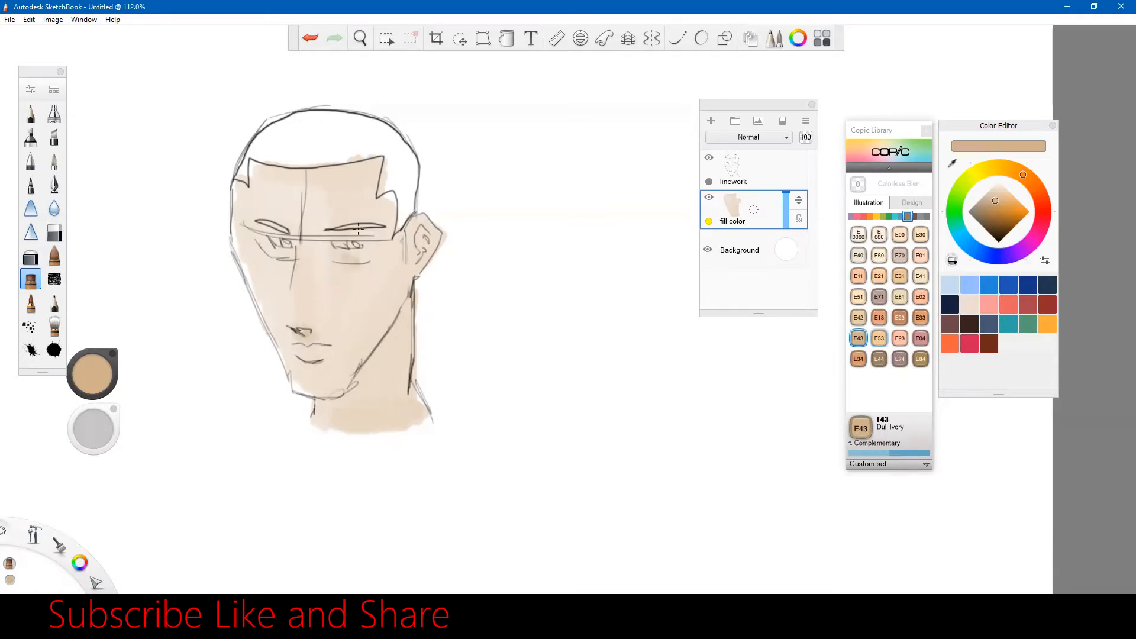
drag(102, 426, 102, 428)
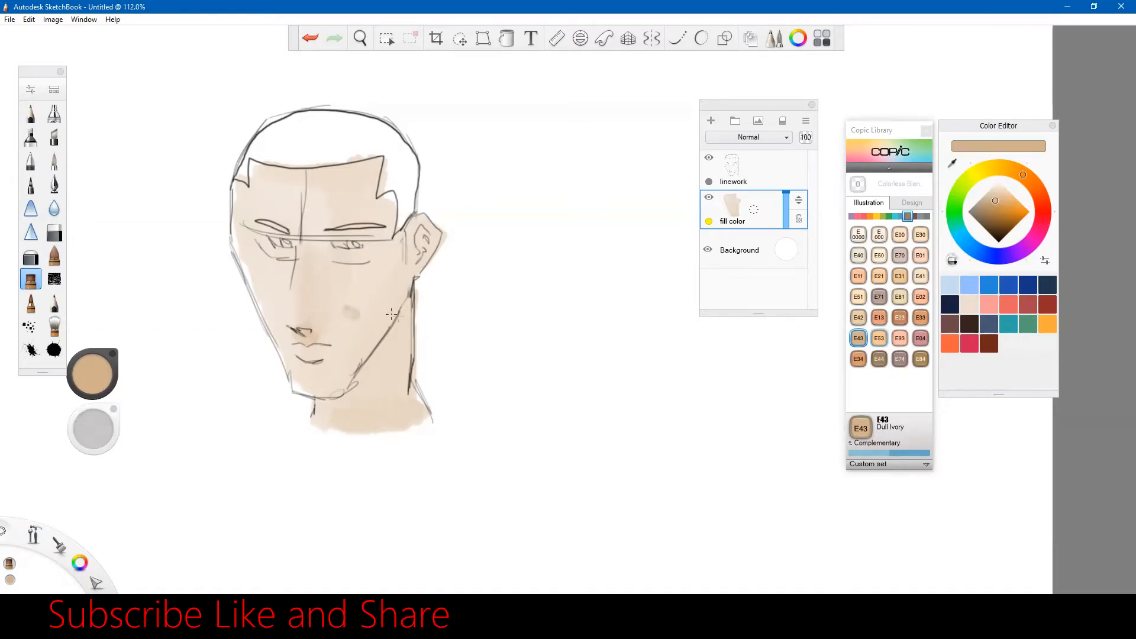
drag(379, 371, 398, 318)
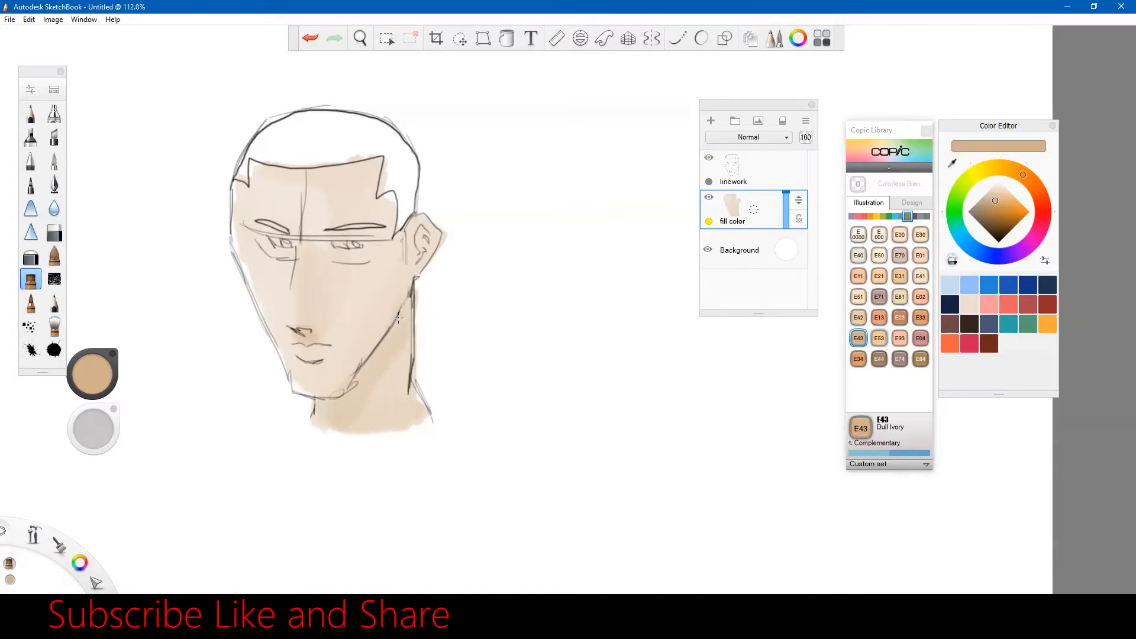
mouse_move(401, 290)
mouse_down()
mouse_move(360, 368)
mouse_move(327, 395)
mouse_up()
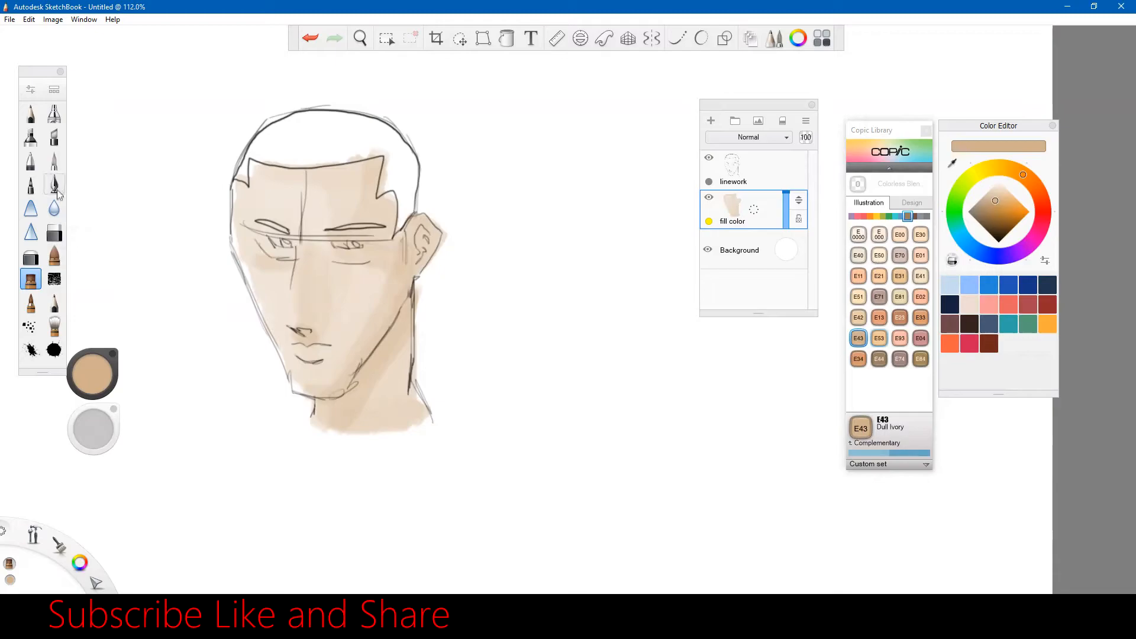
Step: Switch to an opaque brush and paint a solid Dull Ivory oval beside the head
click(56, 163)
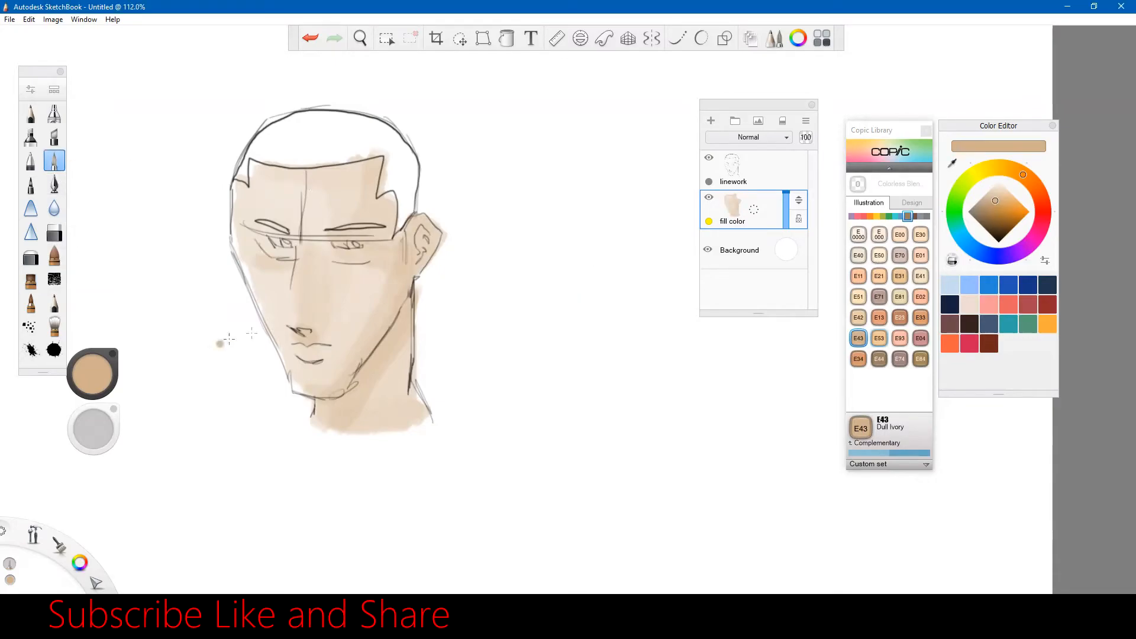
mouse_move(507, 287)
mouse_down()
mouse_move(509, 355)
mouse_move(519, 274)
mouse_up()
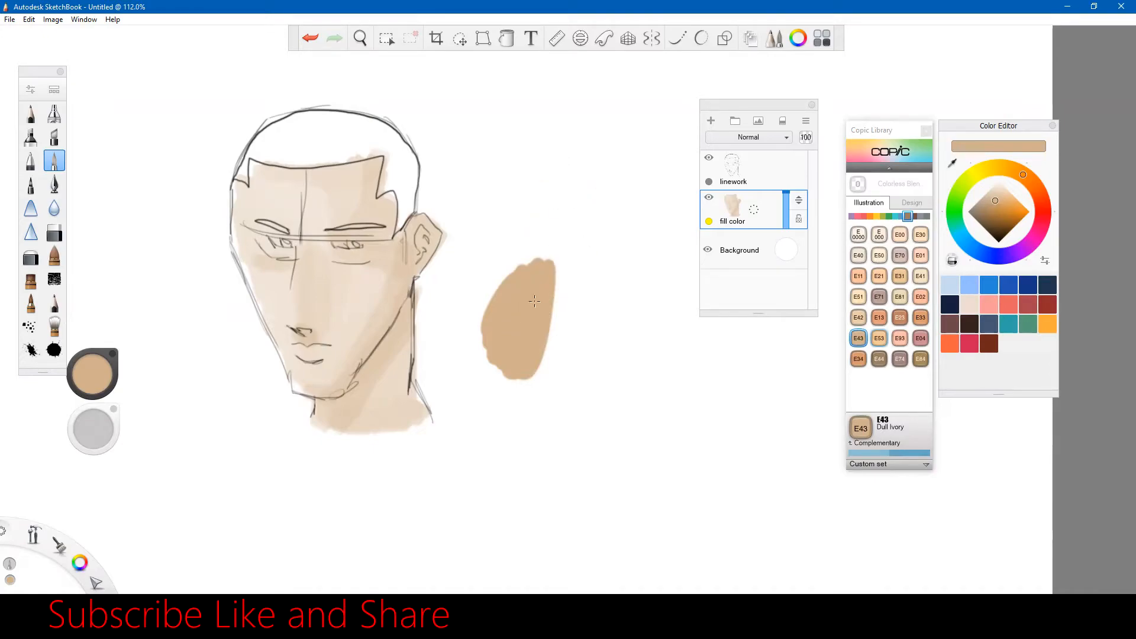
mouse_move(494, 316)
mouse_down()
mouse_move(518, 275)
mouse_move(483, 346)
mouse_move(550, 331)
mouse_move(555, 284)
mouse_up()
drag(479, 358, 533, 390)
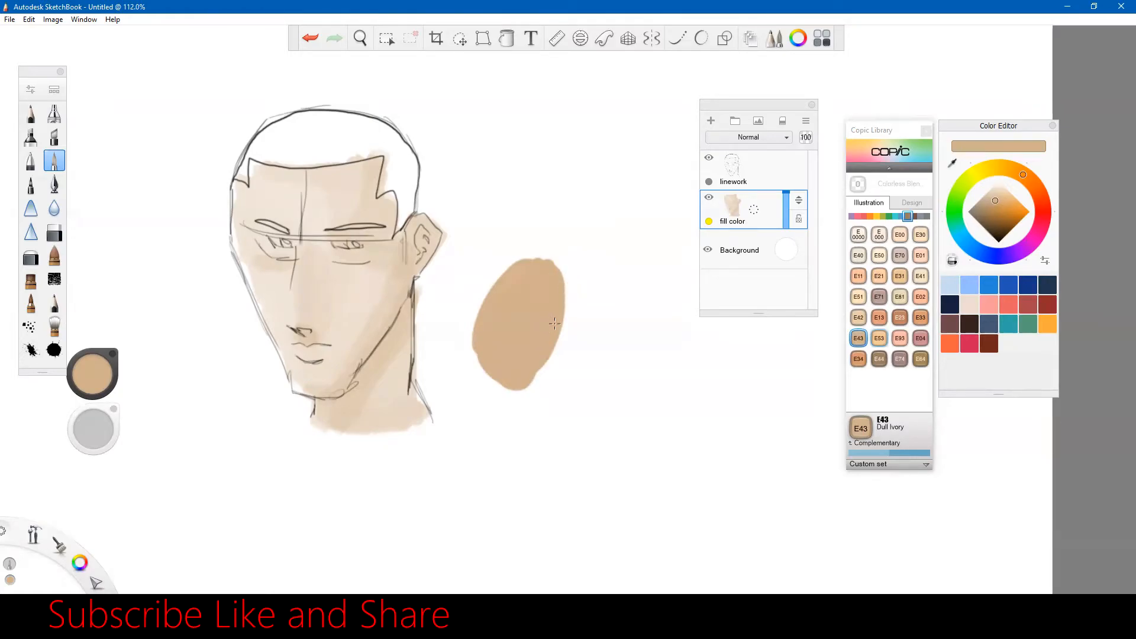
Step: Switch to a translucent flat brush and paint a layered Dull Ivory swatch above the solid oval beside the head
click(31, 279)
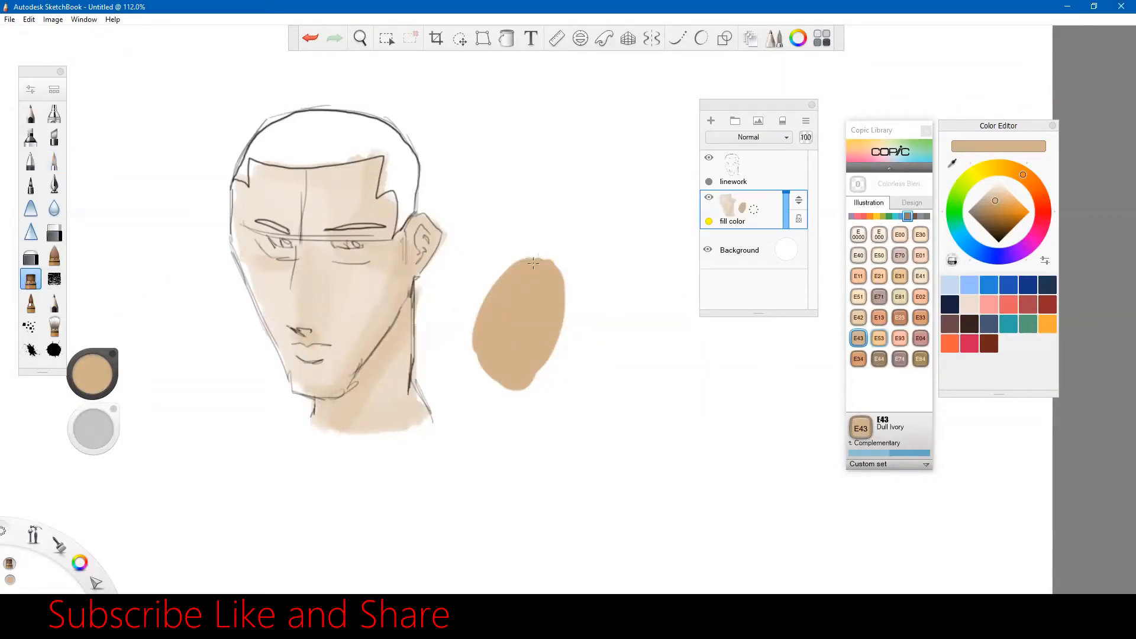
mouse_move(540, 257)
mouse_down()
mouse_move(544, 184)
mouse_move(509, 254)
mouse_move(533, 172)
mouse_move(553, 187)
mouse_move(477, 243)
mouse_move(509, 148)
mouse_up()
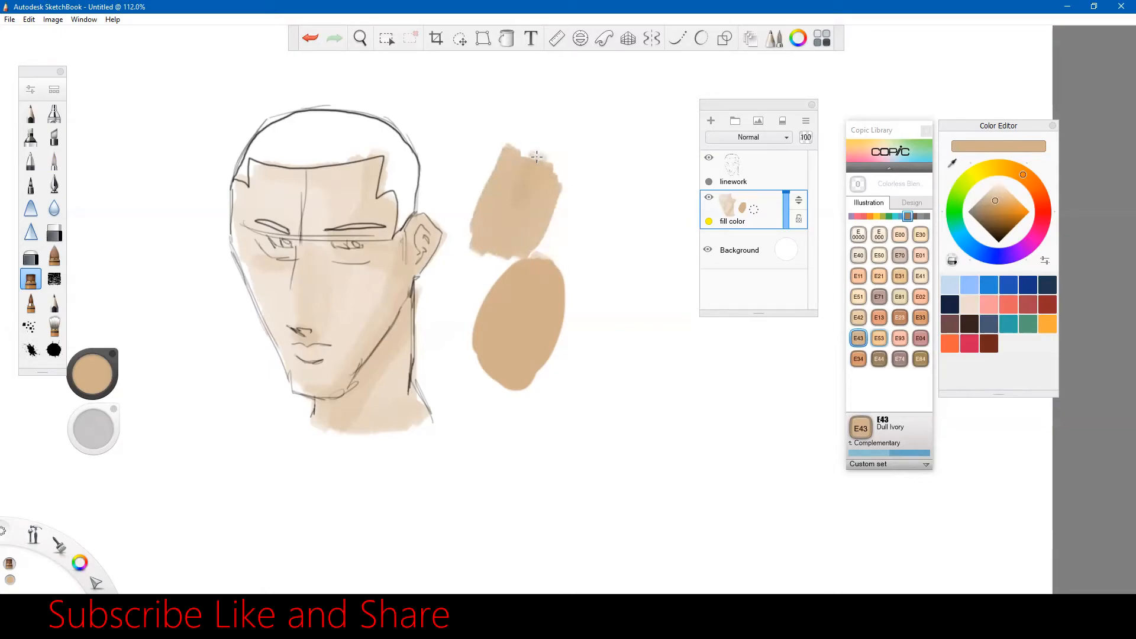
drag(537, 156, 556, 180)
key(space)
drag(549, 236, 593, 245)
key(space)
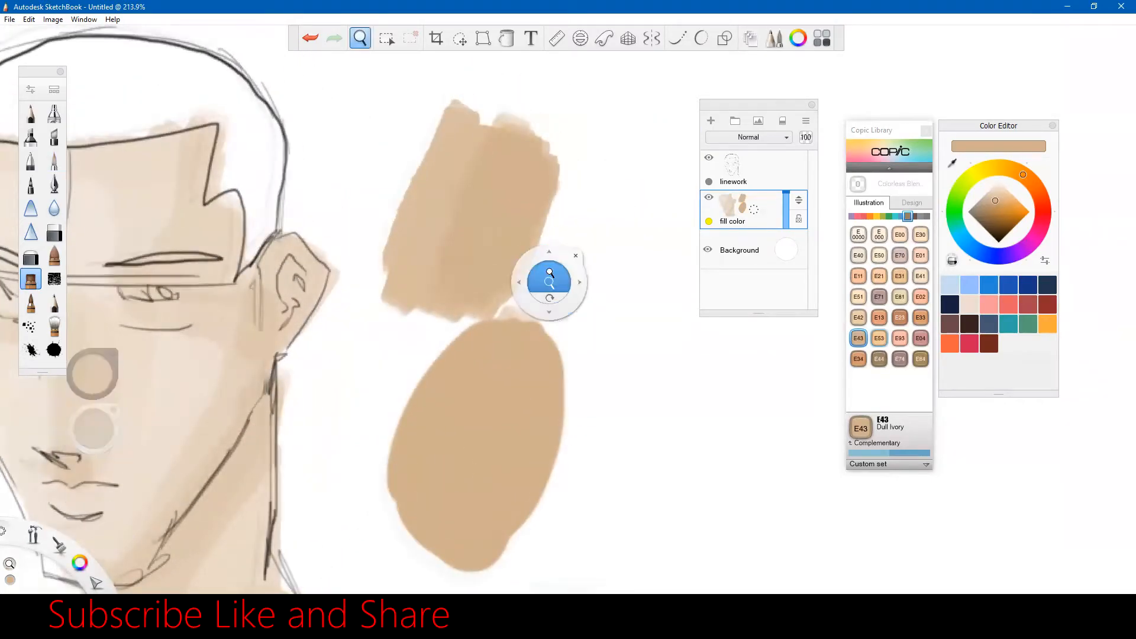
drag(550, 277, 546, 240)
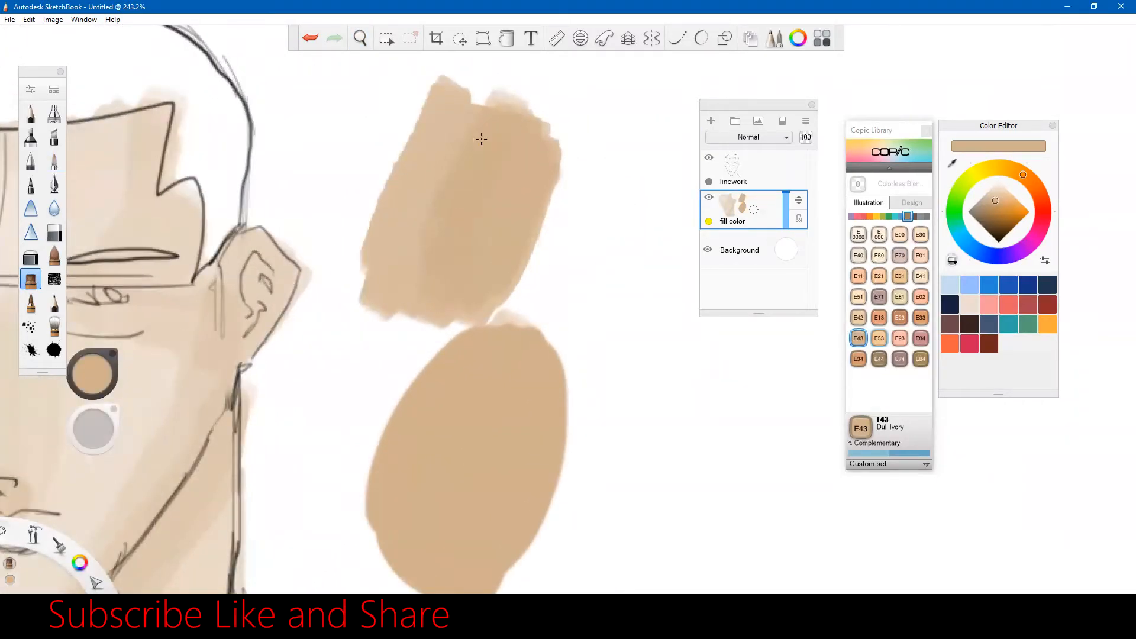
Step: Darken the paint color and shade the neck beneath the chin and the area between the nose and upper lip
key(space)
drag(514, 252, 496, 268)
drag(418, 352, 437, 332)
drag(265, 304, 258, 305)
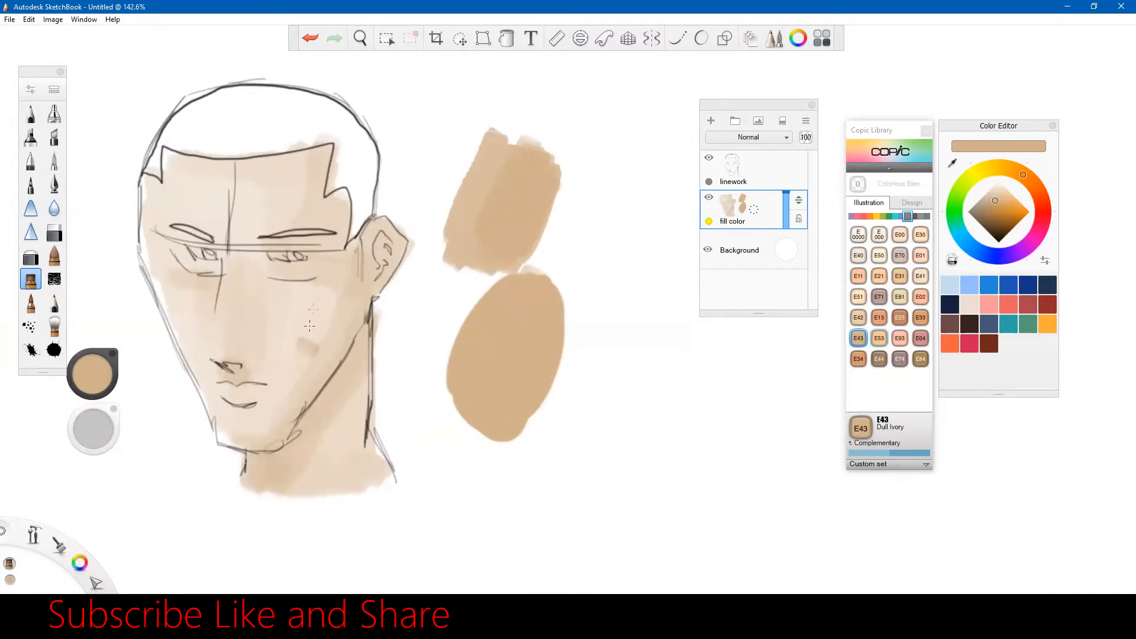
key(space)
drag(350, 284, 325, 275)
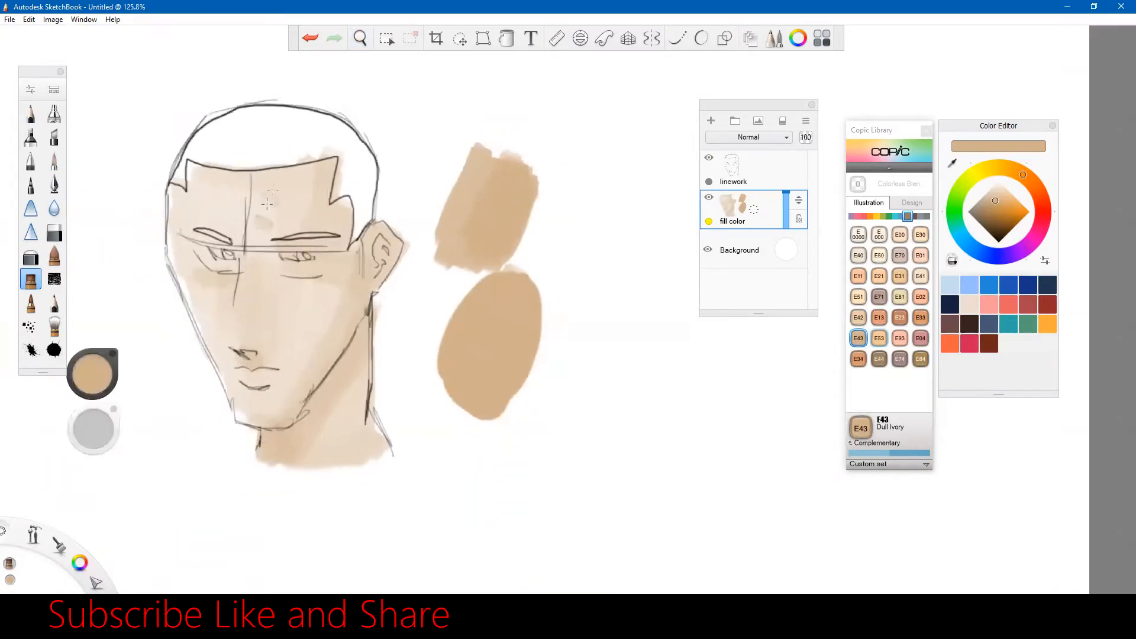
click(97, 370)
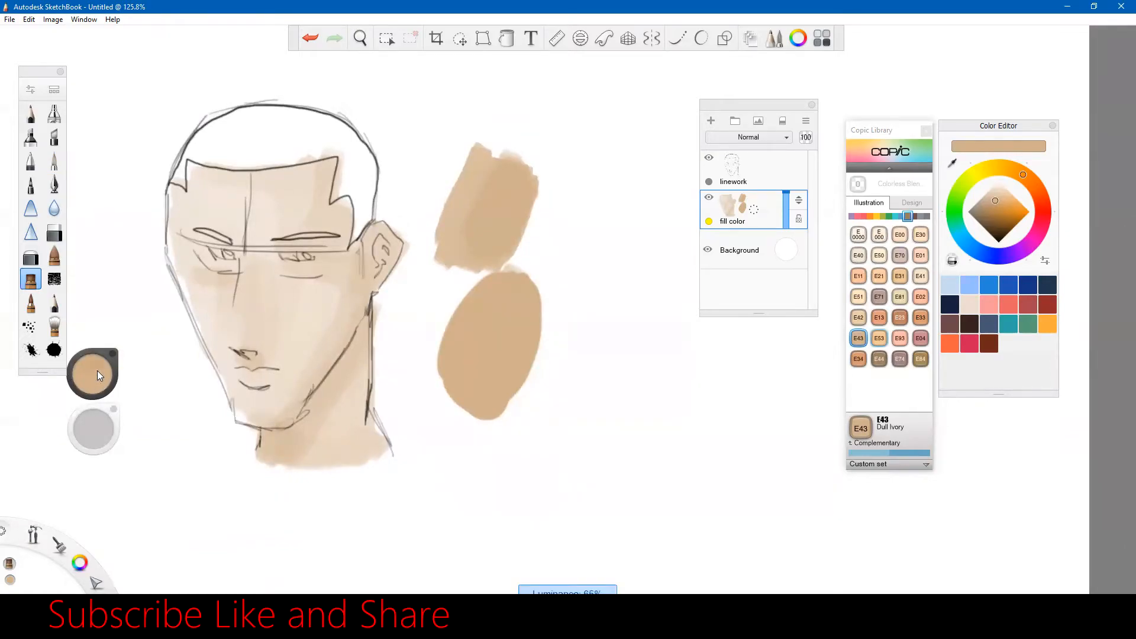
mouse_move(97, 371)
mouse_down()
mouse_move(497, 473)
mouse_move(89, 374)
mouse_up()
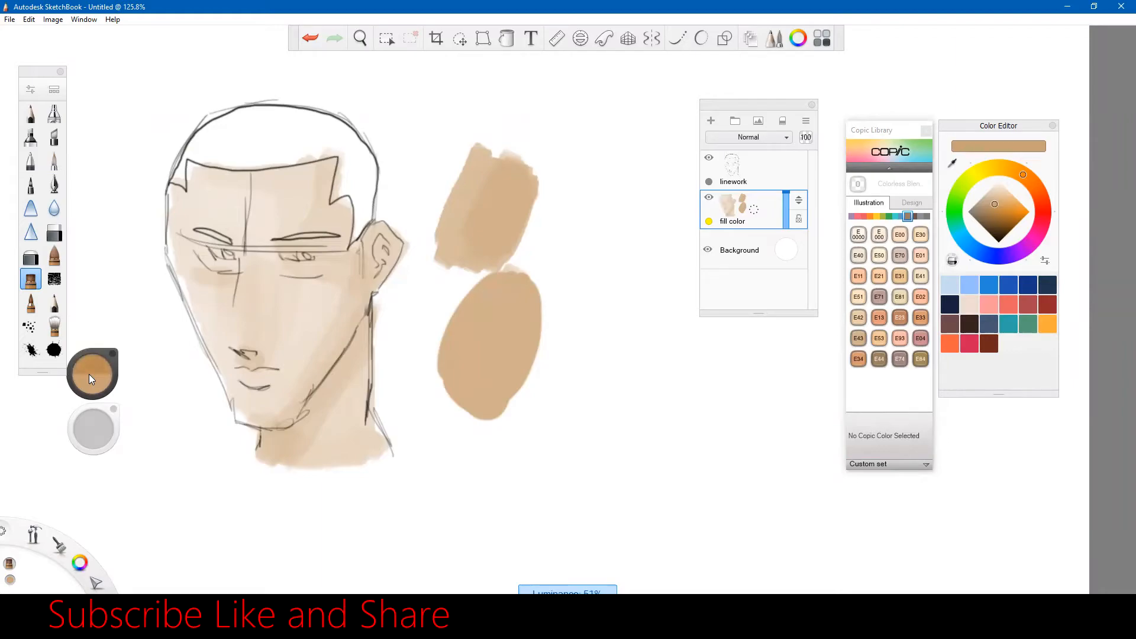
drag(89, 374, 89, 375)
drag(291, 448, 279, 443)
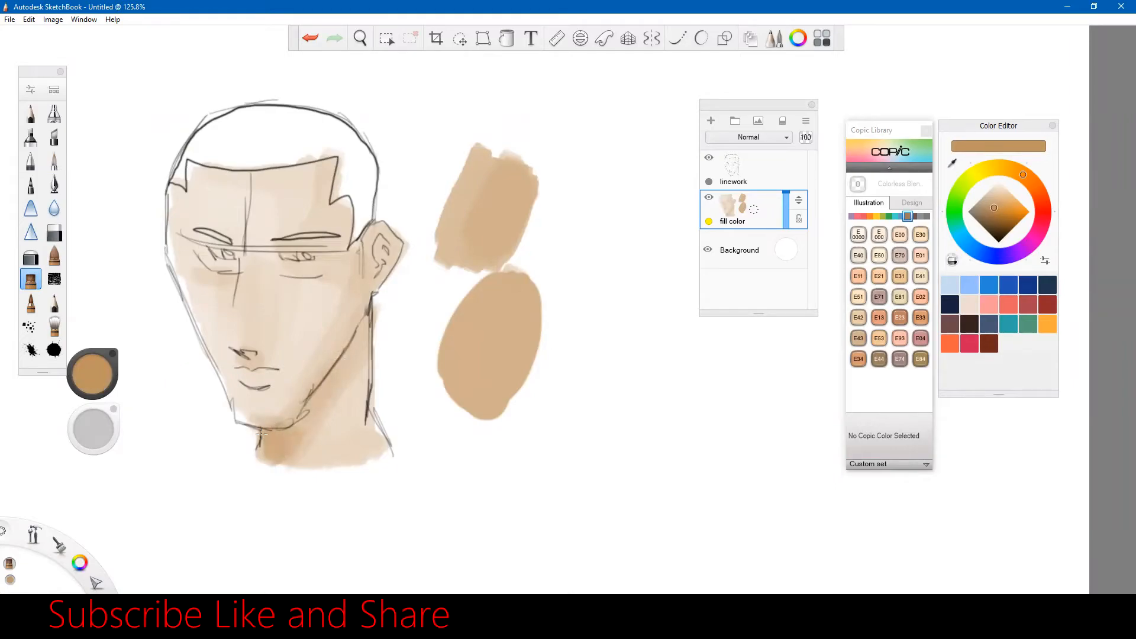
drag(256, 360, 268, 364)
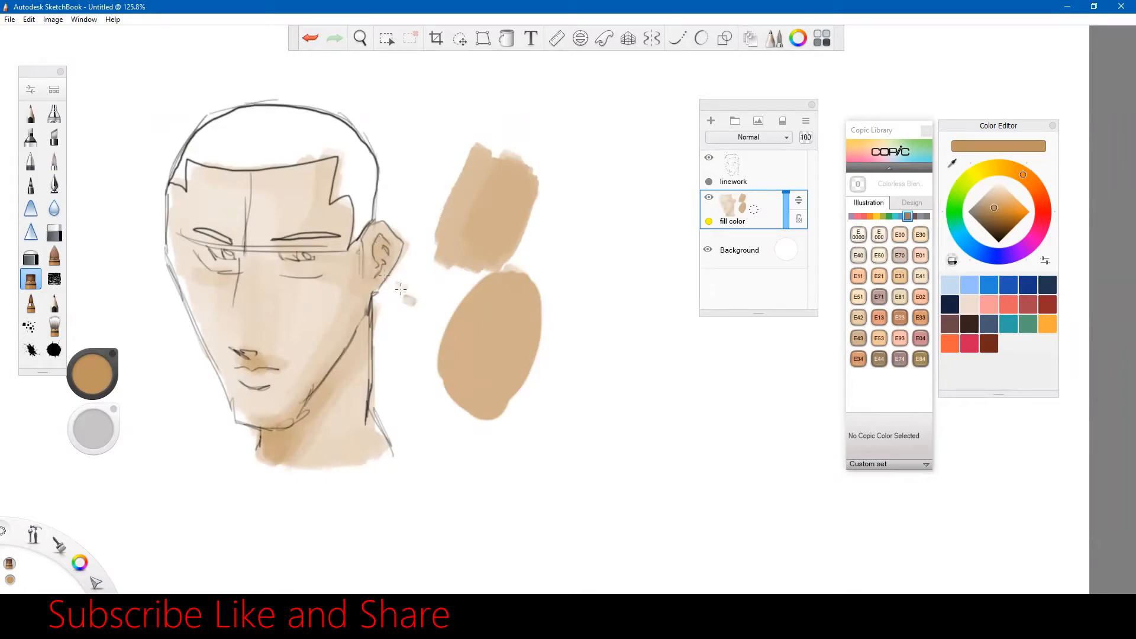
Step: With a smaller Hard Eraser, clear the skin color from the whites of both eyes
click(60, 237)
key(space)
drag(330, 265, 363, 358)
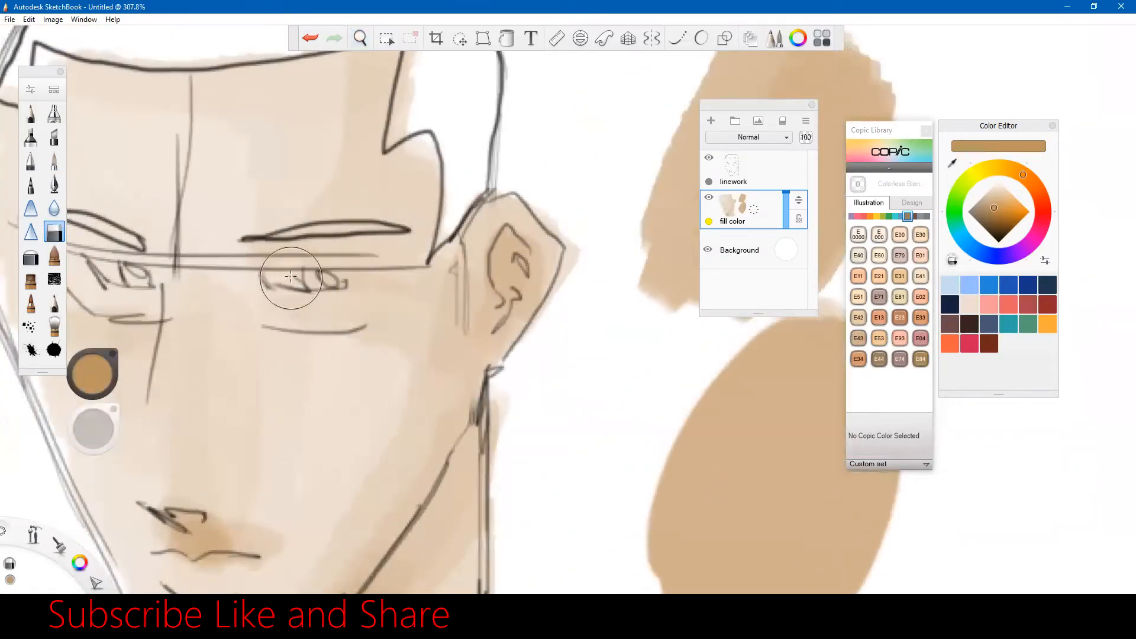
drag(94, 431, 103, 425)
key(space)
drag(299, 277, 440, 331)
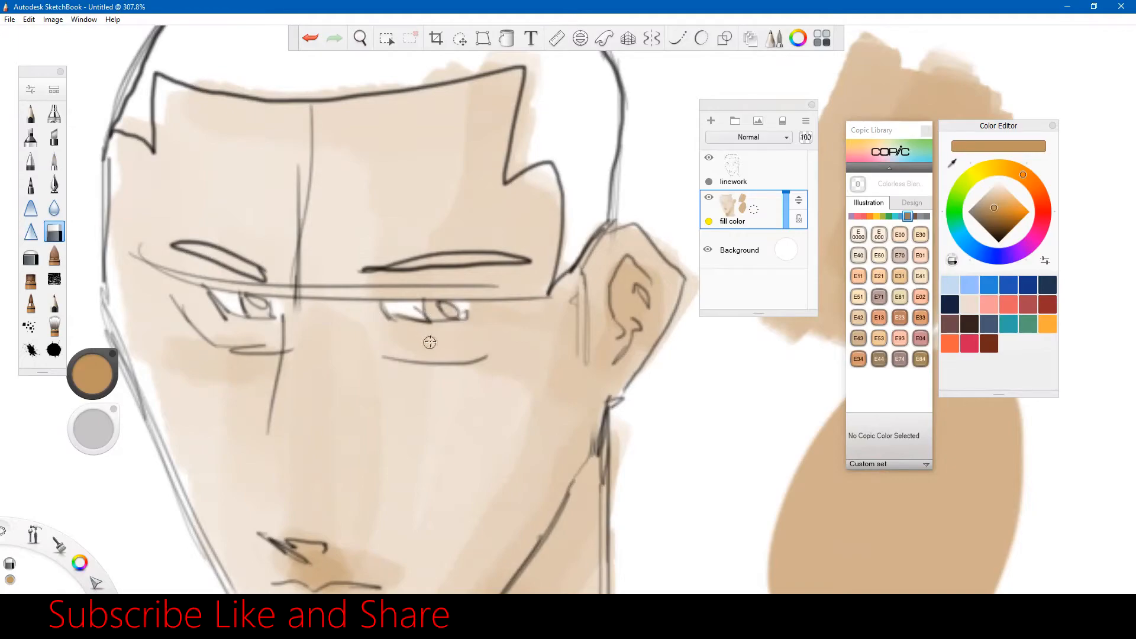
key(space)
drag(479, 327, 484, 326)
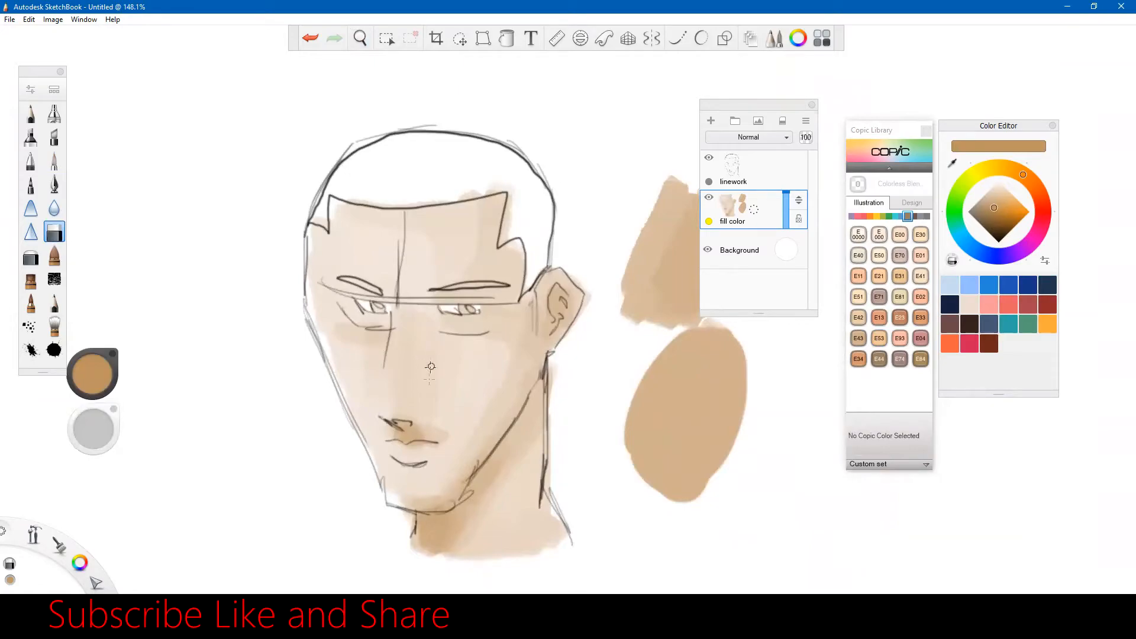
Step: Erase a thin highlight along the bridge of the nose and a round one on its tip
key(space)
mouse_move(482, 347)
mouse_down()
mouse_move(476, 294)
mouse_move(467, 300)
mouse_move(485, 279)
mouse_up()
key(space)
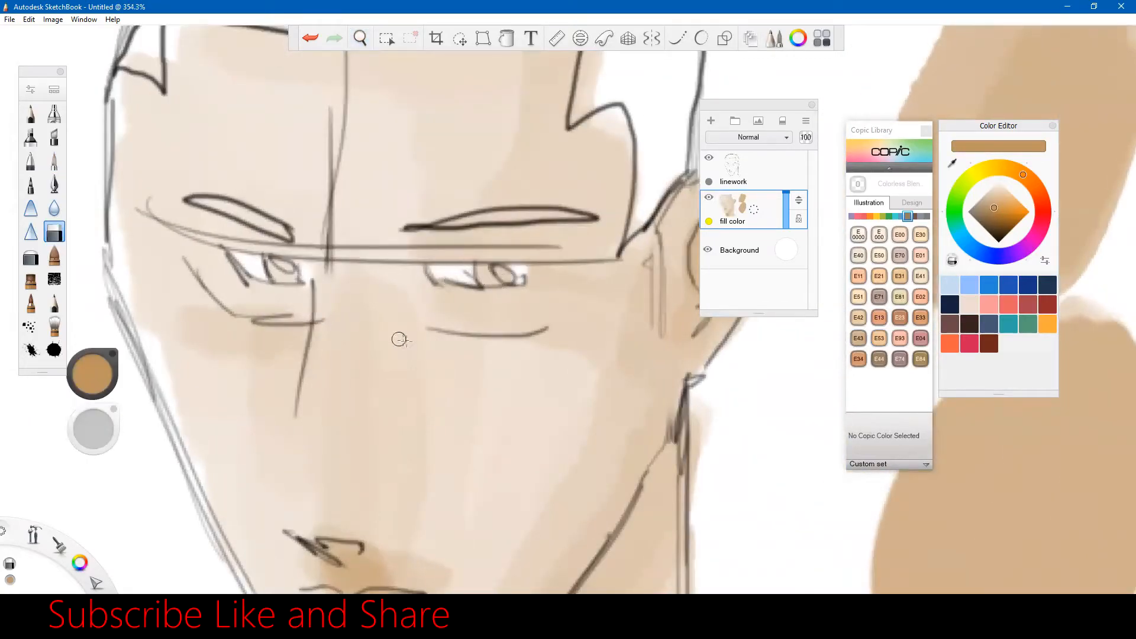
key(space)
mouse_move(453, 331)
mouse_down()
mouse_move(413, 388)
mouse_move(377, 281)
mouse_up()
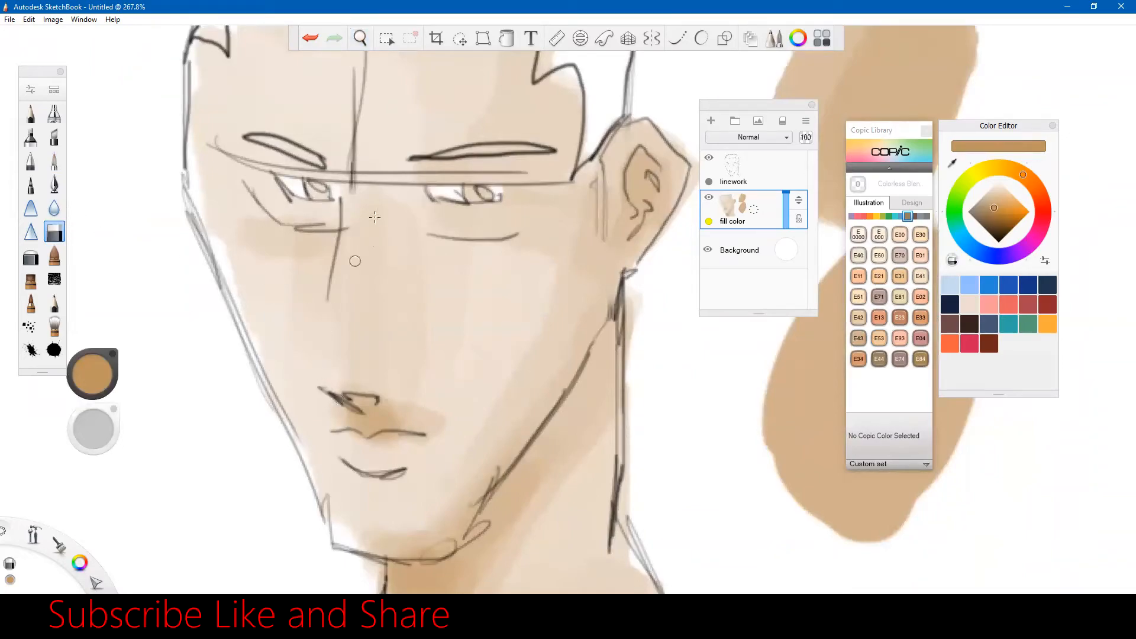
drag(348, 200, 327, 327)
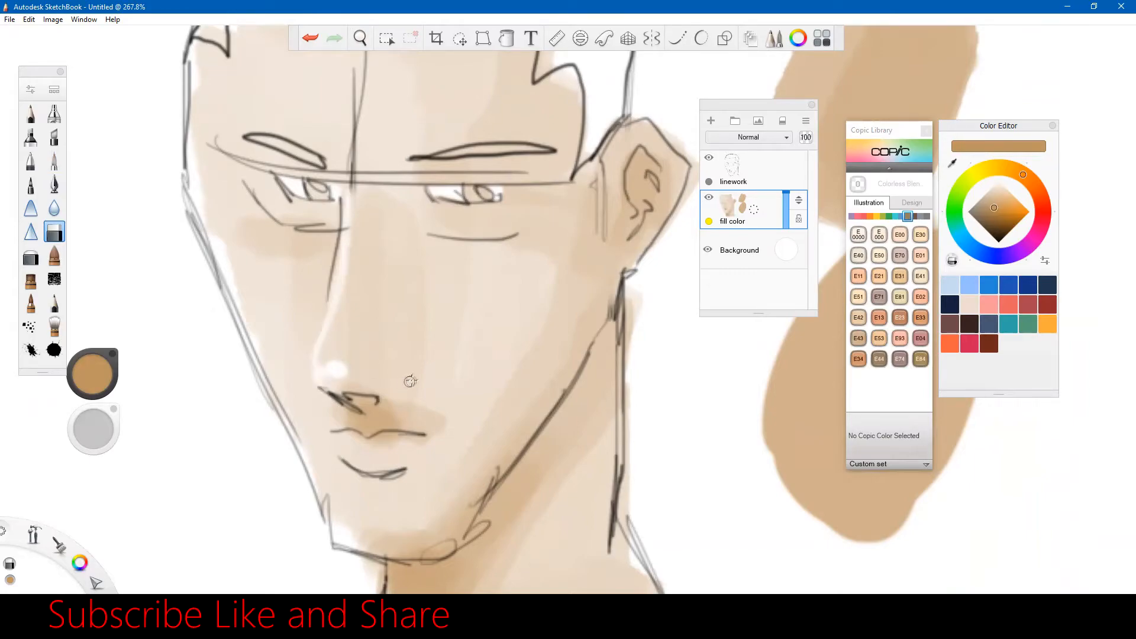
Step: Erase a soft highlight along the lower cheek beside the chin
key(space)
drag(434, 324, 433, 321)
key(space)
mouse_move(436, 370)
mouse_down()
mouse_move(400, 413)
mouse_move(362, 395)
mouse_up()
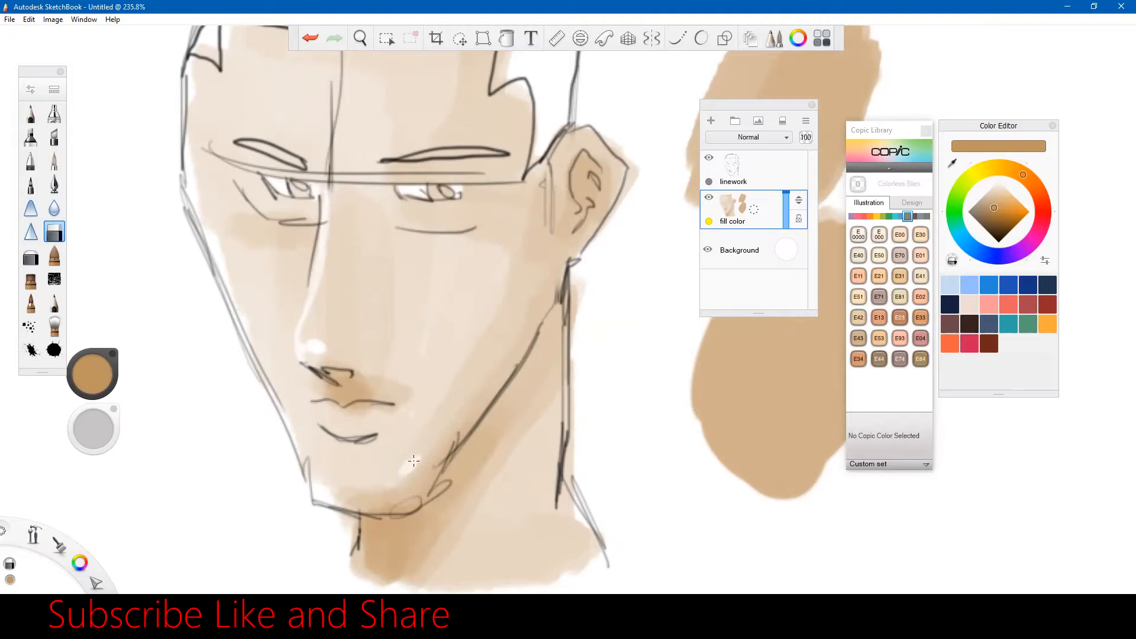
drag(413, 461, 438, 425)
key(space)
drag(495, 362, 495, 388)
drag(494, 392, 395, 451)
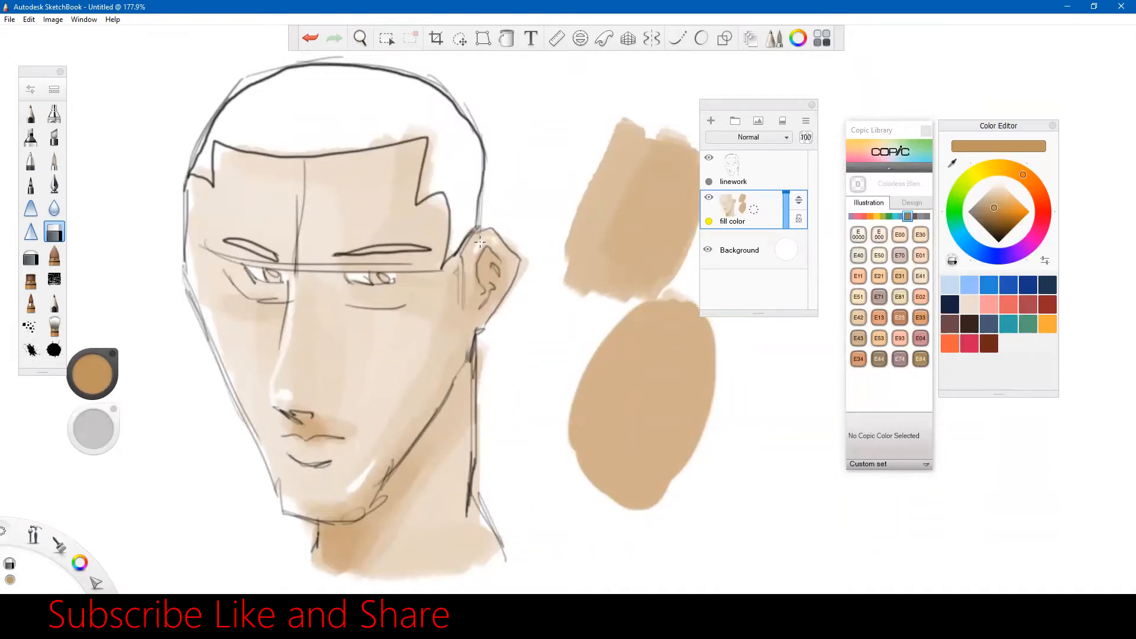
key(space)
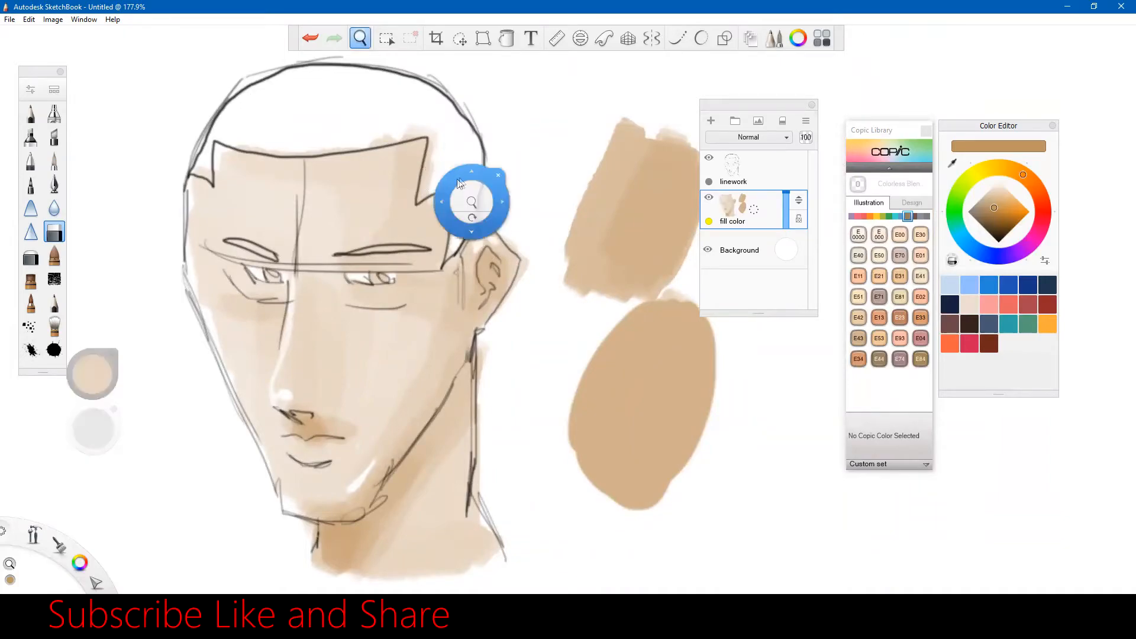
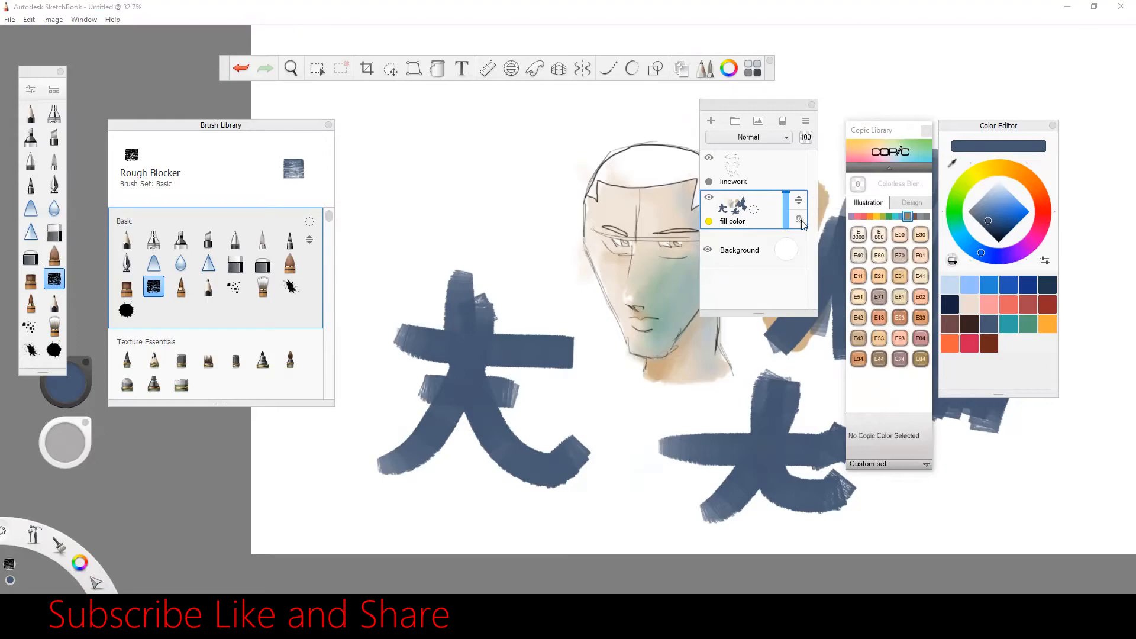
Step: Try to erase part of the blue brush character beside the face on the fill color layer with the Hard Eraser
click(54, 233)
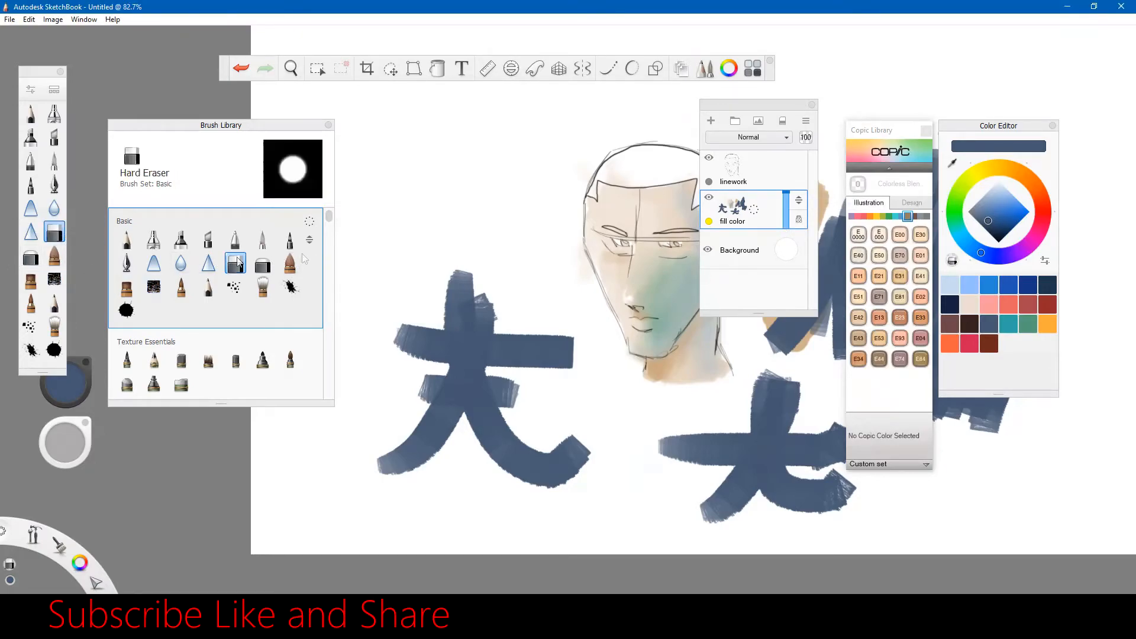
click(465, 327)
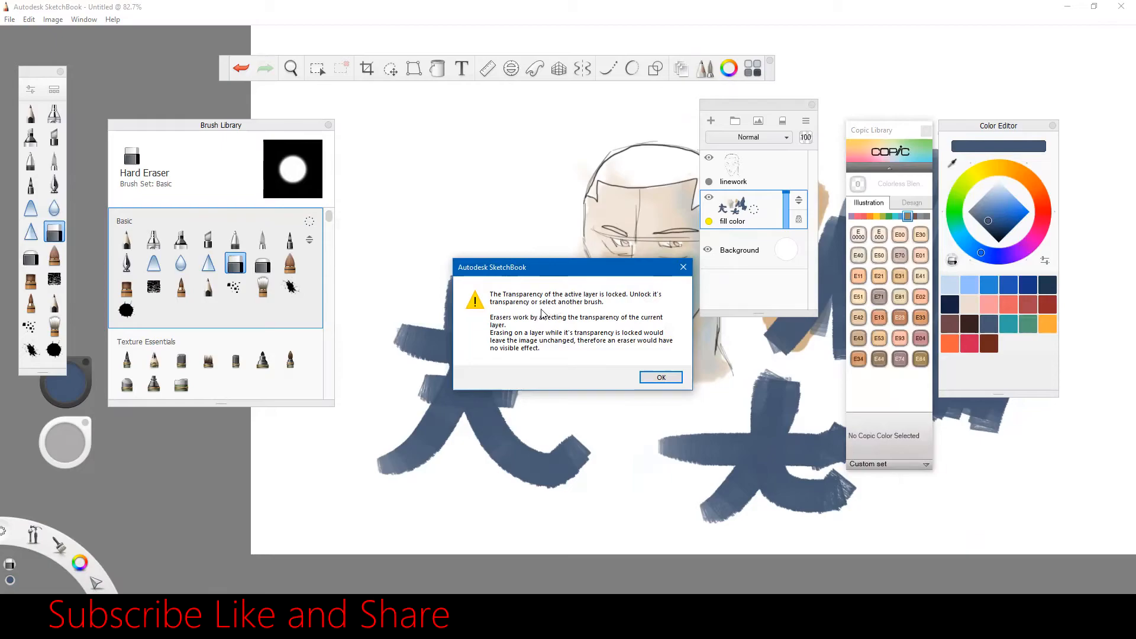
click(655, 376)
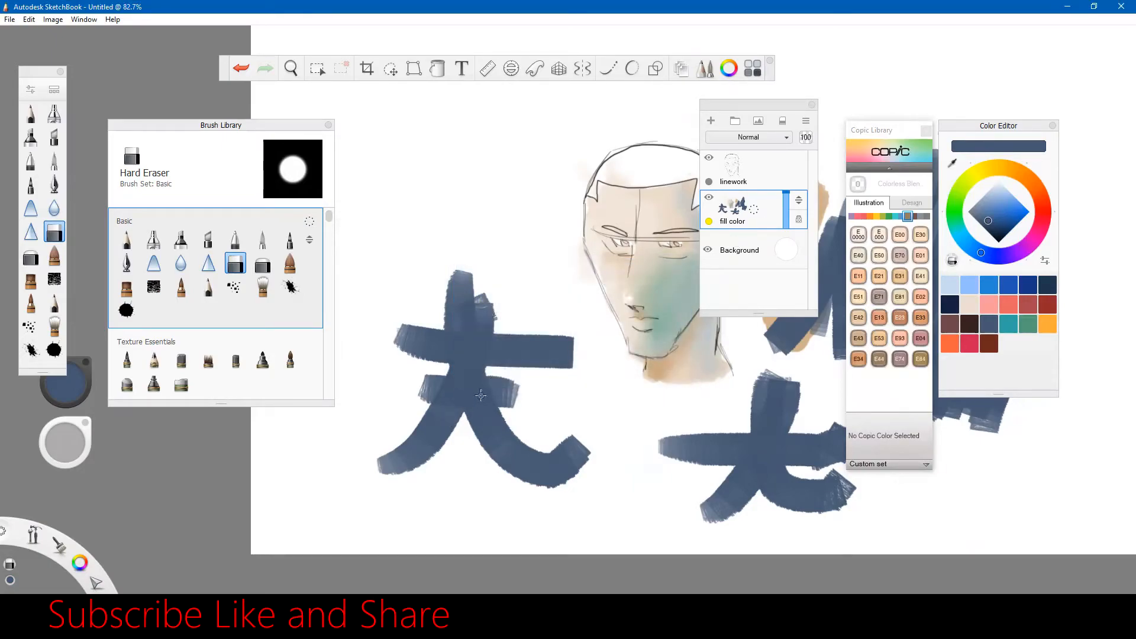
Step: Pick red, undo the Rough Blocker strokes over the blue character beside the face, and speckle it red with the Pixels brush
click(970, 348)
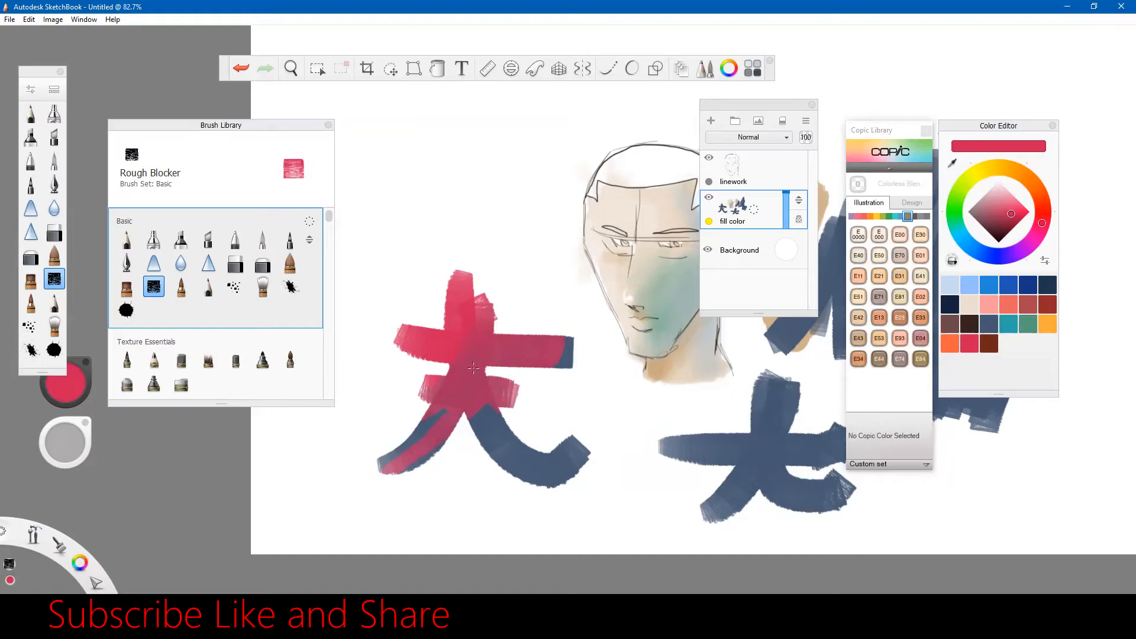
key(ctrl+z)
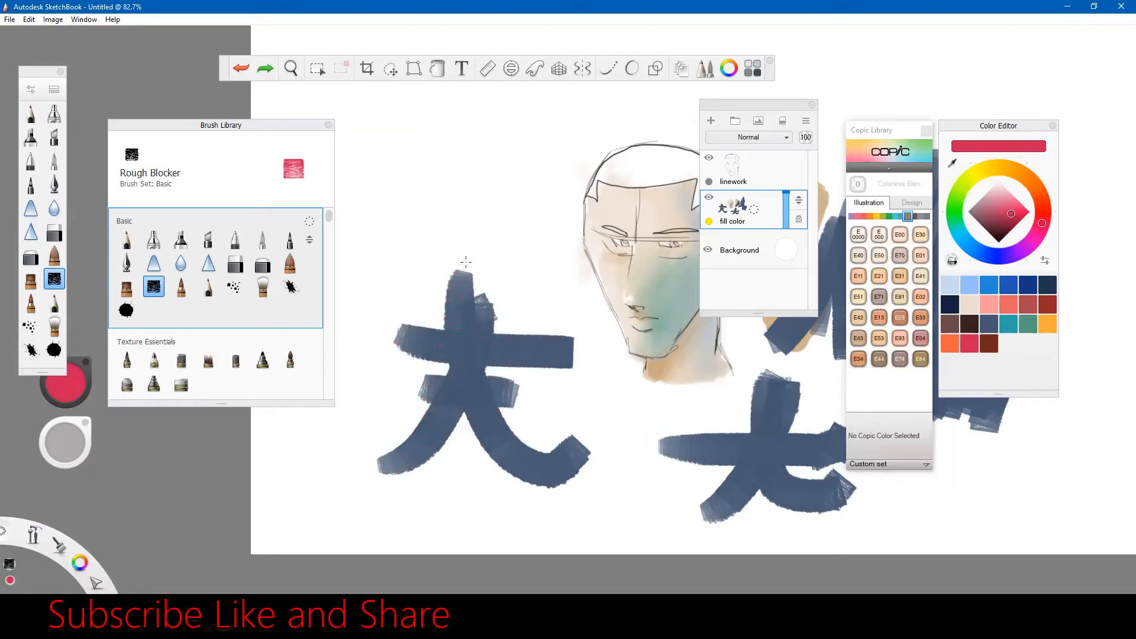
click(31, 326)
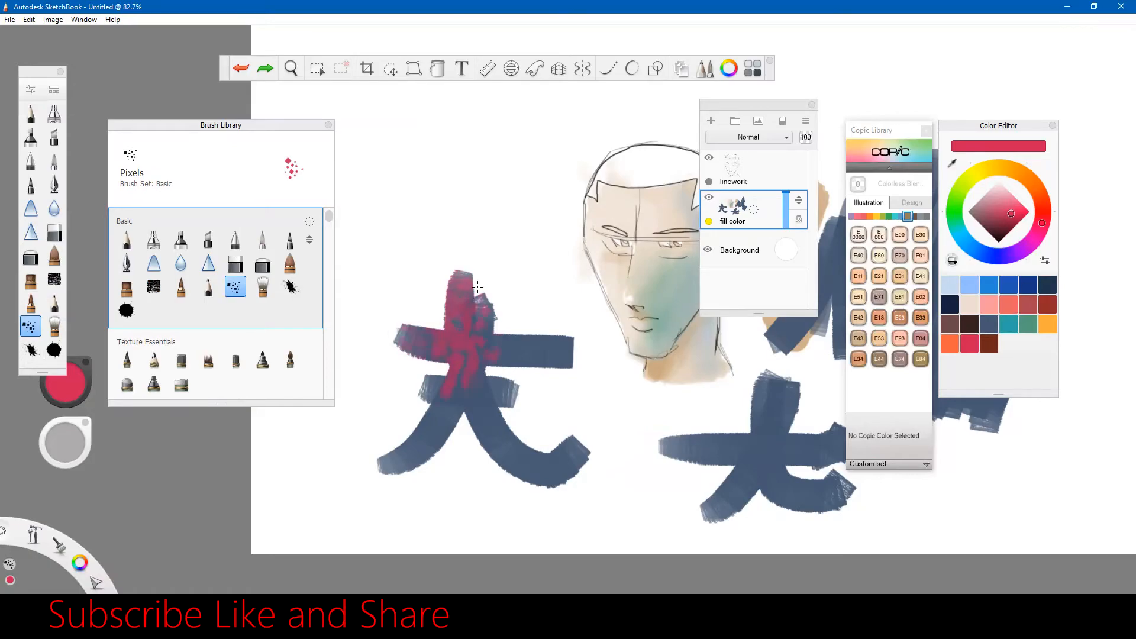
drag(478, 287, 533, 349)
key(space)
drag(559, 331, 563, 329)
mouse_move(565, 369)
mouse_down()
mouse_move(556, 380)
mouse_move(552, 371)
mouse_up()
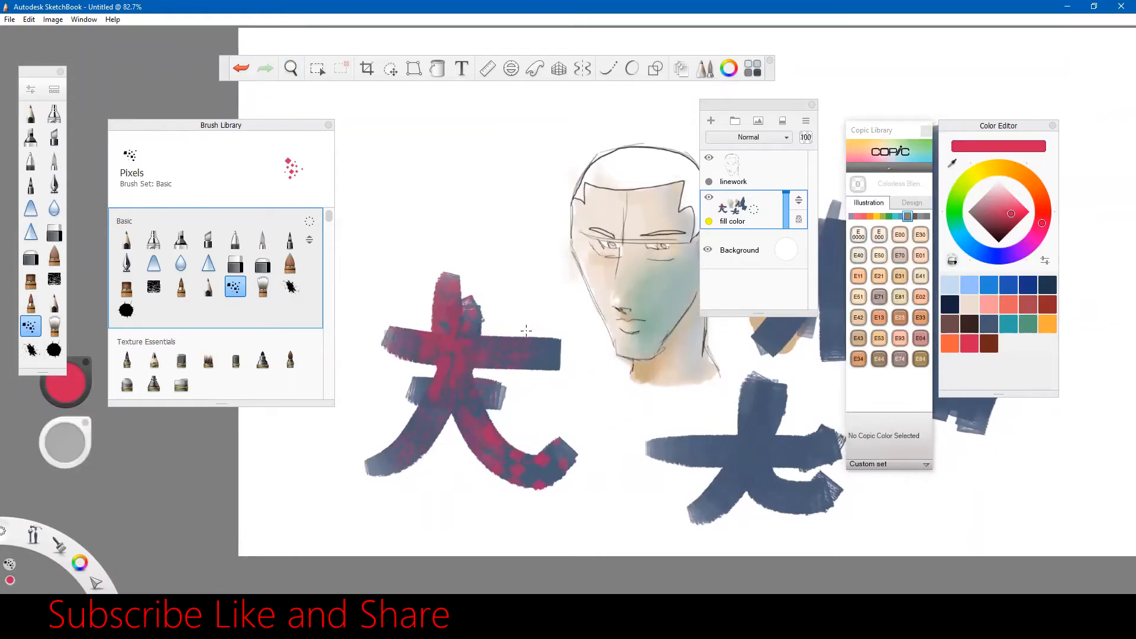
Step: Change the color to yellow and scatter yellow Pixels brush marks over the red-speckled character
click(981, 171)
mouse_move(494, 434)
mouse_down()
mouse_move(464, 384)
mouse_move(525, 458)
mouse_move(564, 463)
mouse_move(539, 355)
mouse_move(470, 314)
mouse_move(455, 349)
mouse_move(428, 353)
mouse_move(416, 437)
mouse_move(403, 450)
mouse_up()
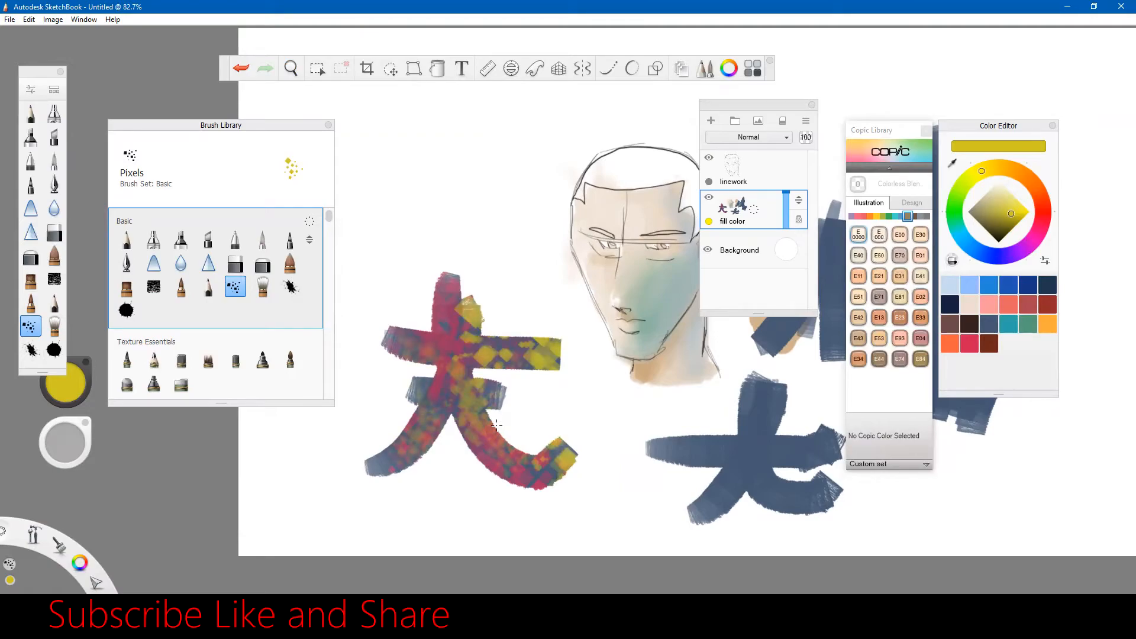
drag(432, 409, 444, 398)
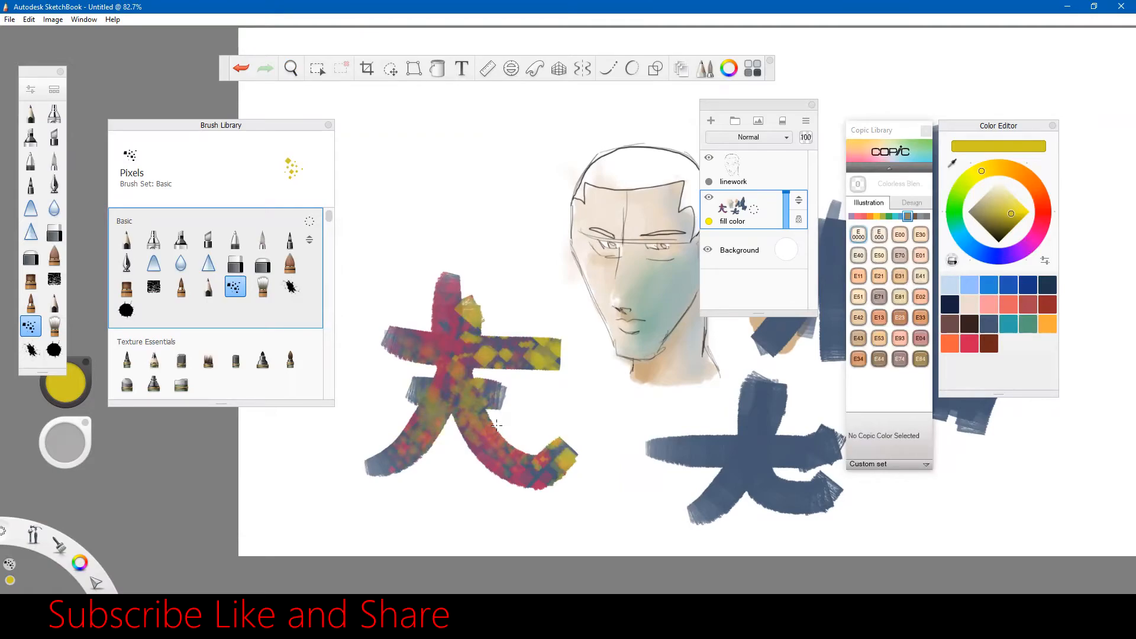
key(space)
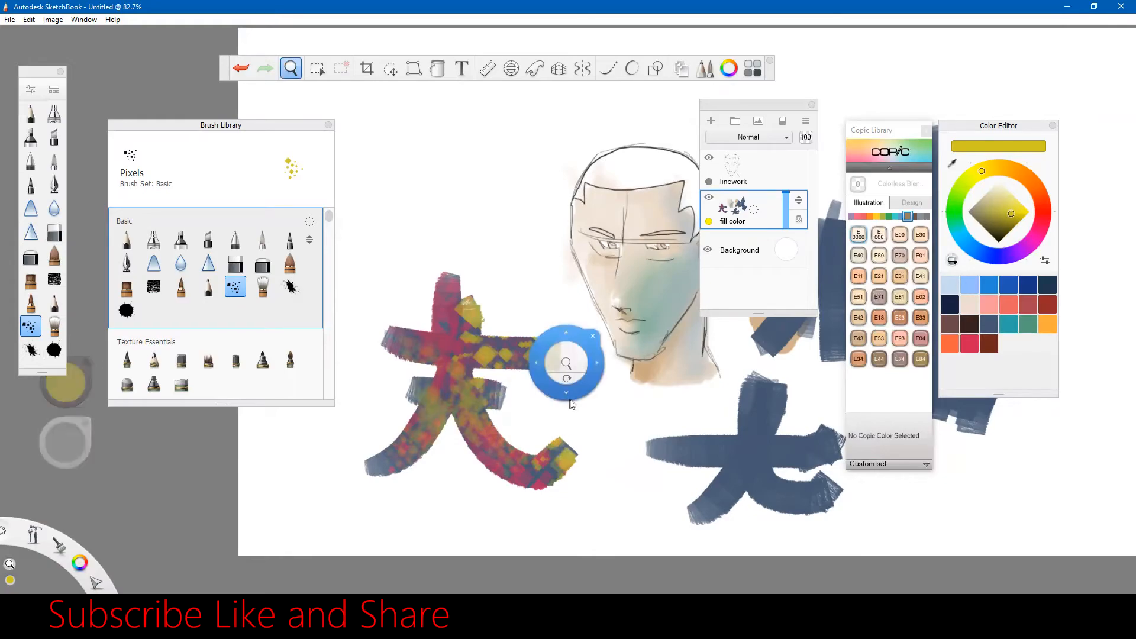
drag(569, 366, 575, 364)
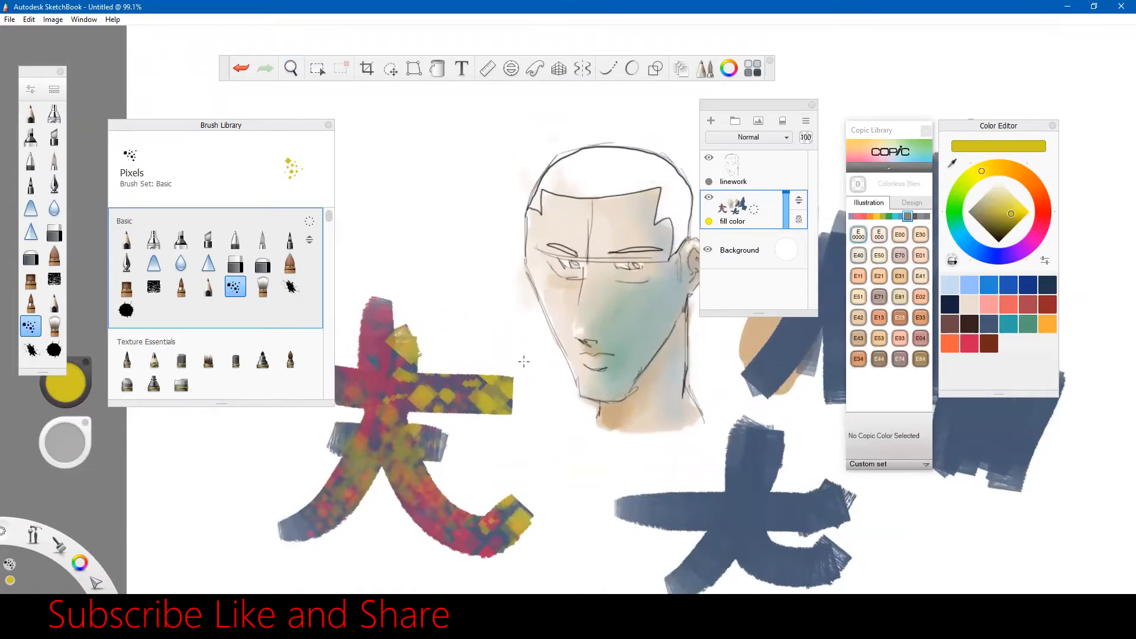
key(space)
mouse_move(570, 339)
mouse_down()
mouse_move(512, 408)
mouse_move(520, 416)
mouse_move(545, 373)
mouse_up()
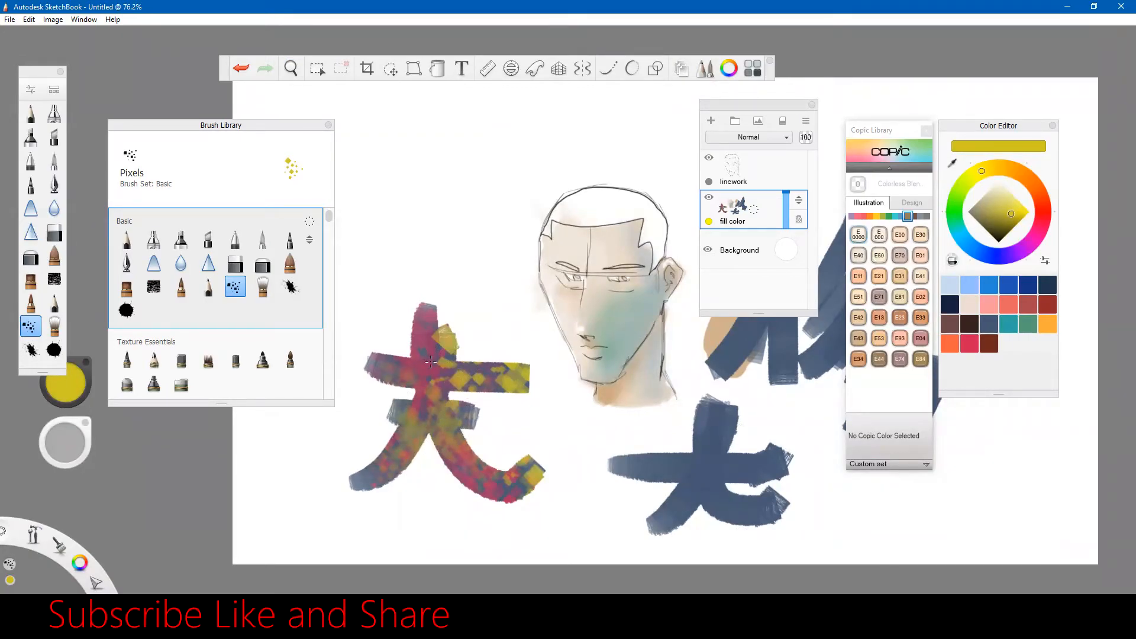
key(space)
drag(472, 354, 493, 365)
drag(455, 433, 476, 422)
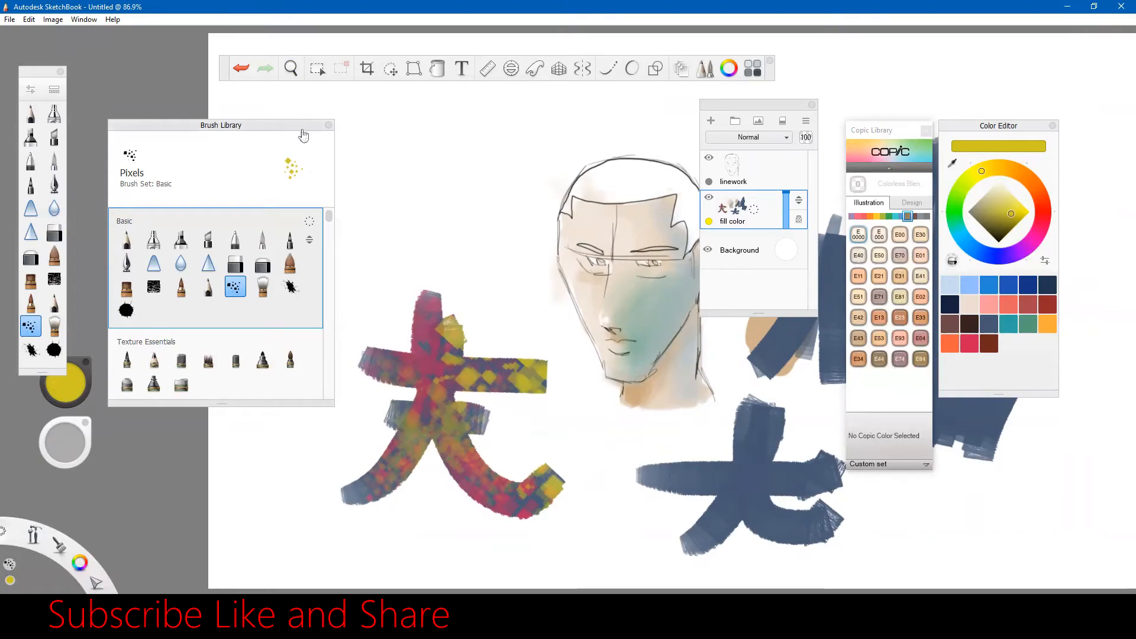
Step: Move the Brush Library away from the artwork, closer to the brush palette
click(282, 130)
mouse_move(290, 135)
mouse_down()
mouse_move(270, 108)
mouse_move(268, 132)
mouse_up()
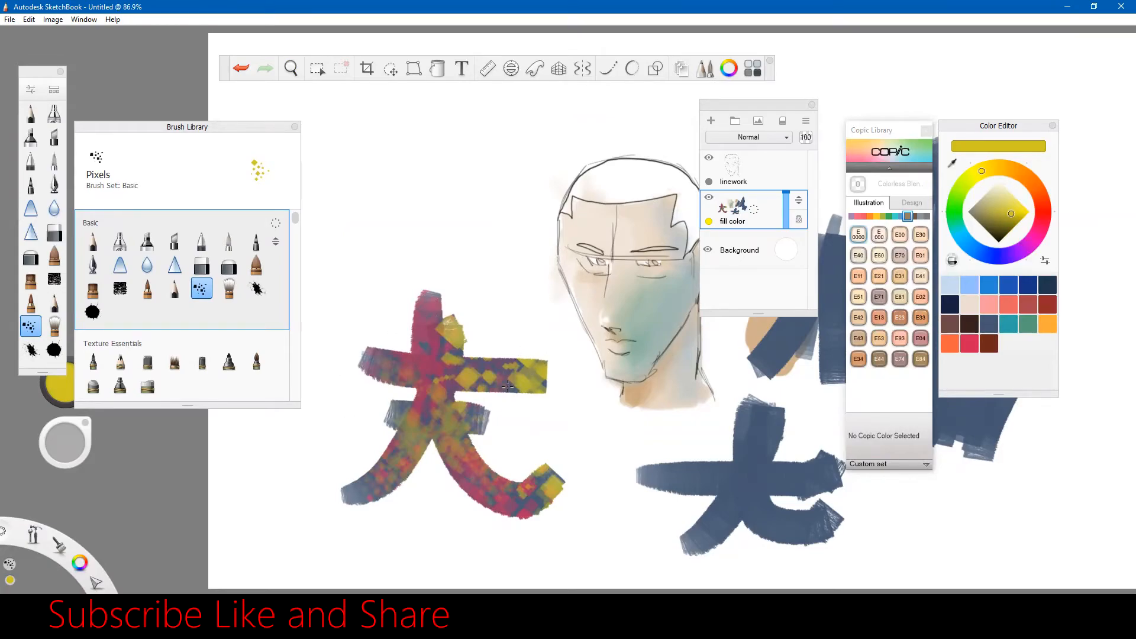
key(space)
drag(569, 364, 572, 360)
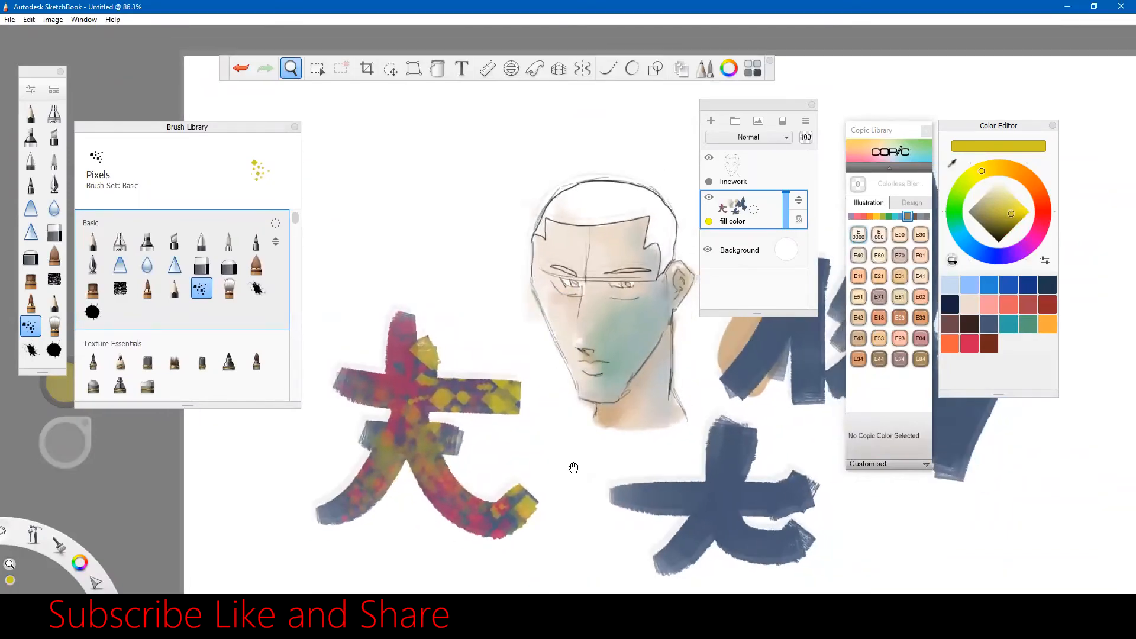
Step: Switch to the Wacom tablet settings and open the mapping details for the pen's Pen Mode
drag(573, 467, 549, 421)
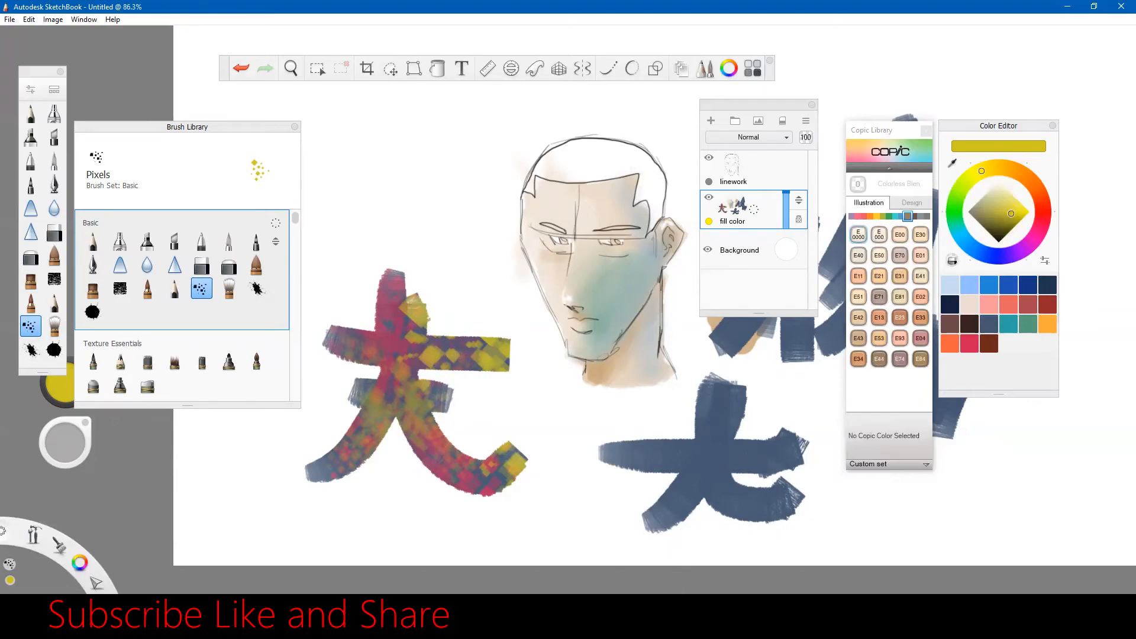
click(563, 627)
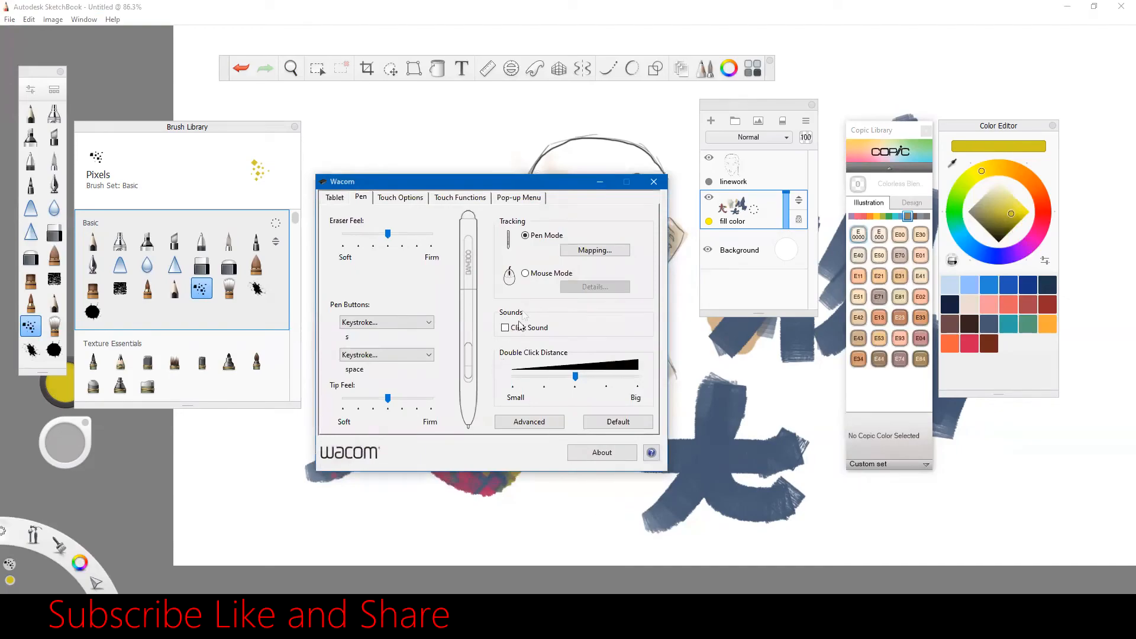
click(584, 253)
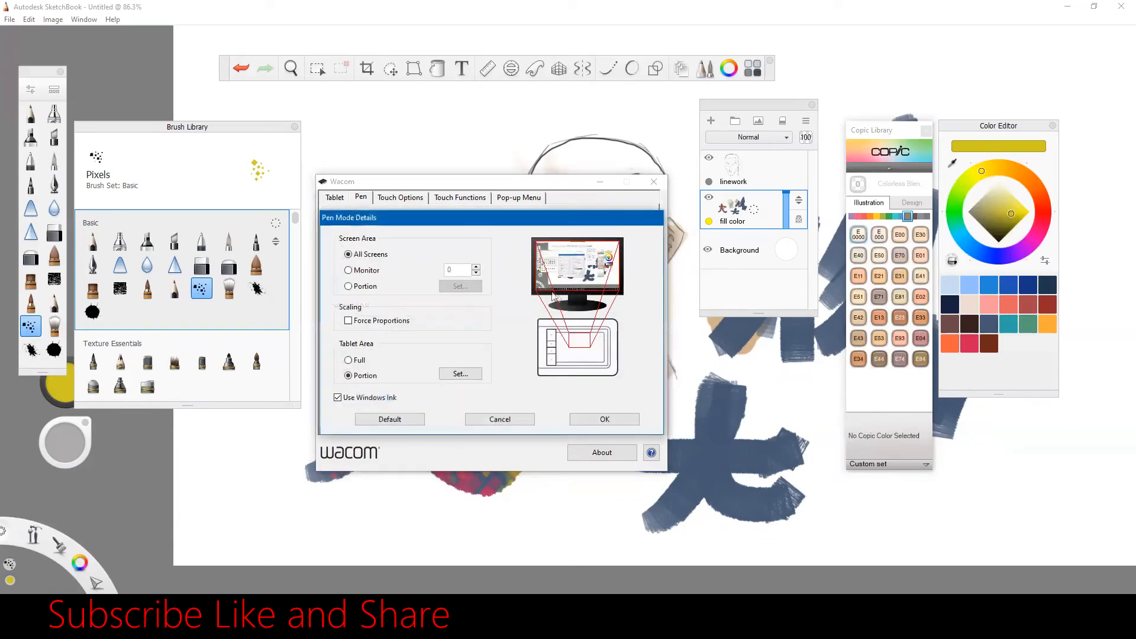
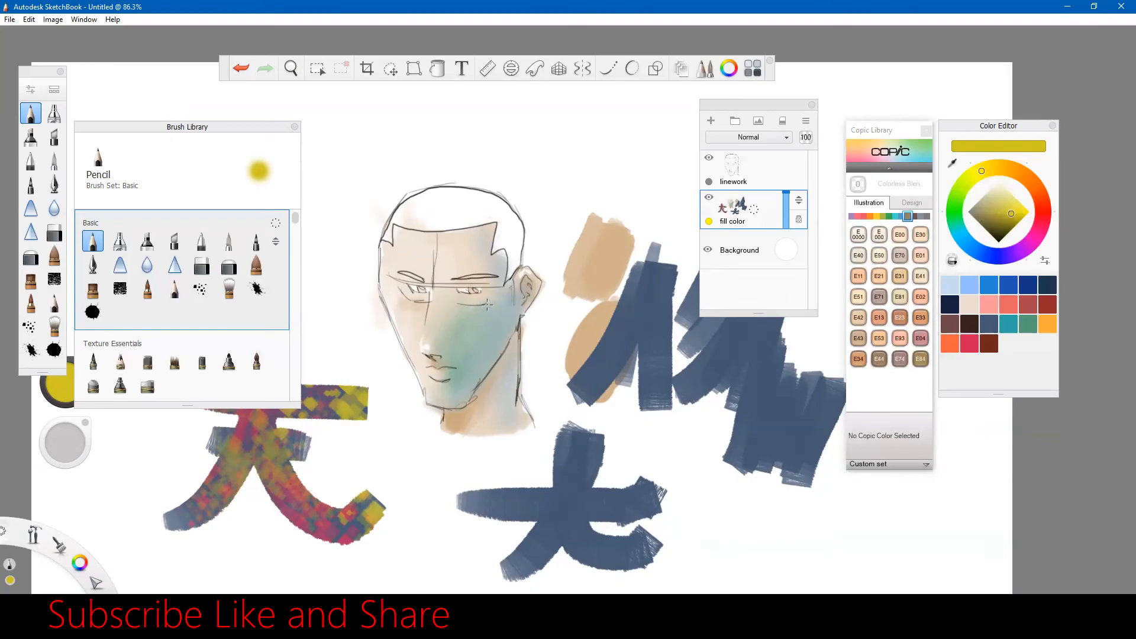
key(space)
drag(539, 313, 537, 310)
scroll(536, 309, up, 5)
scroll(536, 309, down, 3)
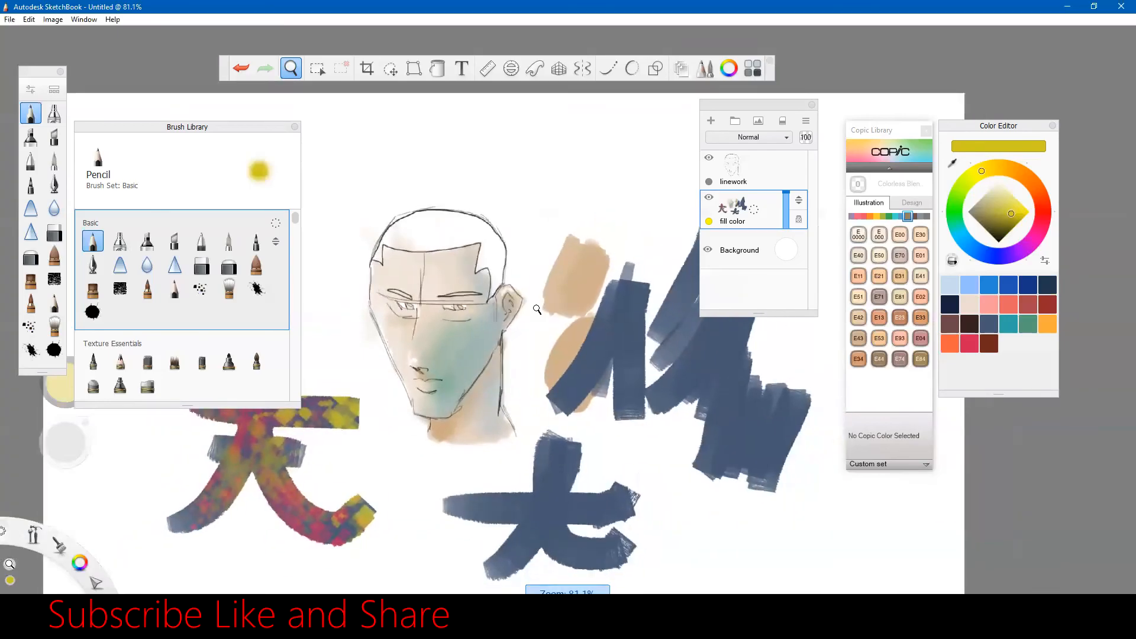
scroll(537, 309, up, 1)
key(space)
drag(536, 310, 631, 323)
mouse_move(515, 352)
mouse_down()
mouse_move(528, 347)
mouse_move(522, 318)
mouse_move(504, 384)
mouse_move(467, 420)
mouse_move(423, 424)
mouse_move(496, 351)
mouse_move(547, 346)
mouse_move(541, 360)
mouse_move(515, 351)
mouse_up()
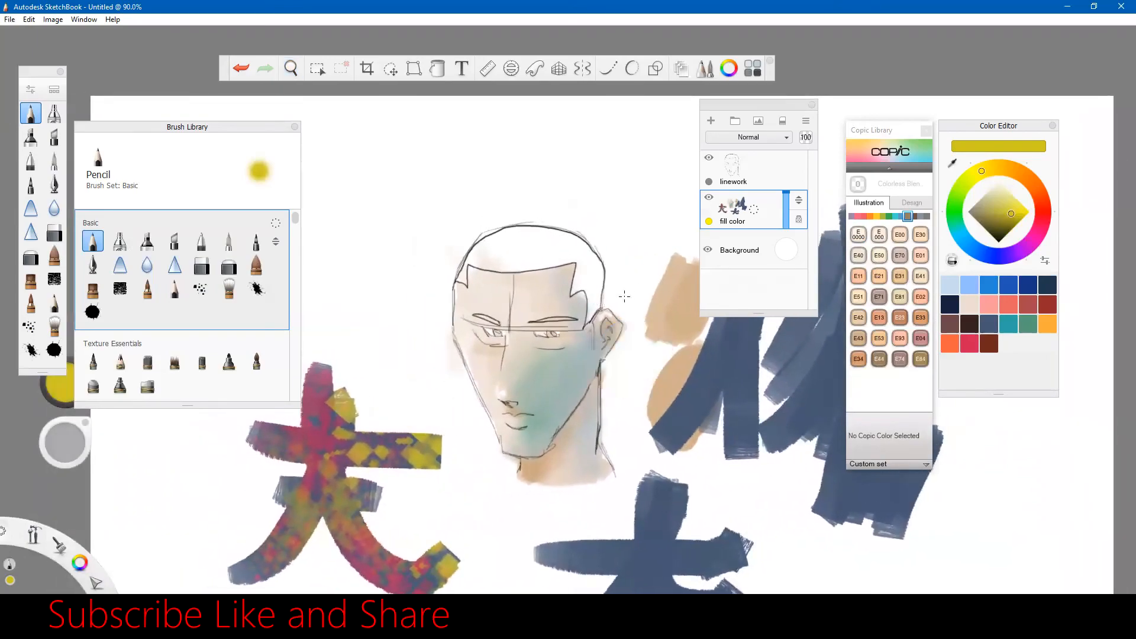
Step: Close the Brush Library and bring the head and all the brush characters into view
click(294, 127)
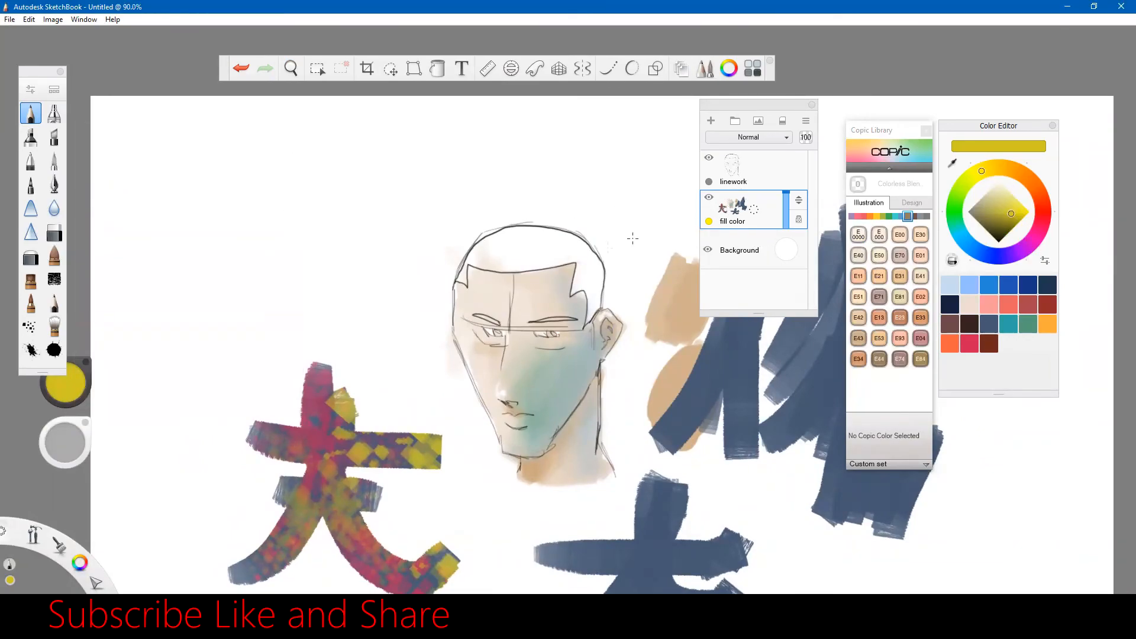
key(space)
mouse_move(483, 308)
mouse_down()
mouse_move(457, 307)
mouse_move(469, 307)
mouse_up()
mouse_move(562, 427)
mouse_down()
mouse_move(500, 363)
mouse_move(507, 384)
mouse_move(492, 400)
mouse_up()
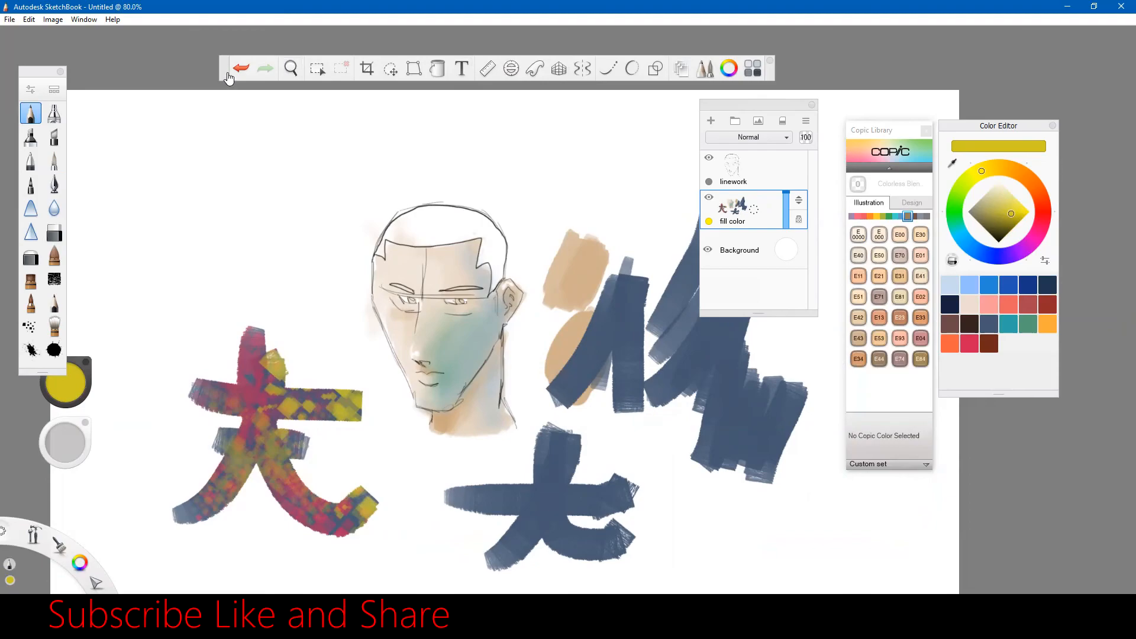
Step: Move the main toolbar and the Layer Editor higher, away from the artwork
drag(222, 78, 245, 59)
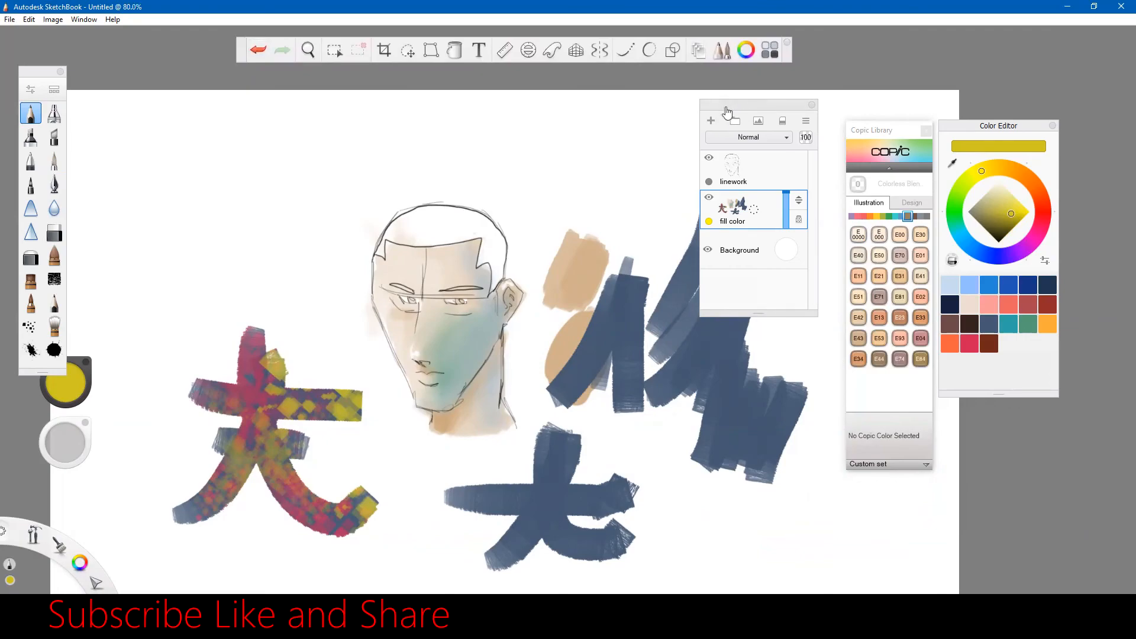
mouse_move(767, 107)
mouse_down()
mouse_move(789, 107)
mouse_move(776, 90)
mouse_move(748, 85)
mouse_move(793, 91)
mouse_move(783, 96)
mouse_up()
mouse_move(243, 59)
mouse_down()
mouse_move(223, 69)
mouse_move(236, 53)
mouse_move(226, 53)
mouse_move(226, 64)
mouse_move(248, 58)
mouse_up()
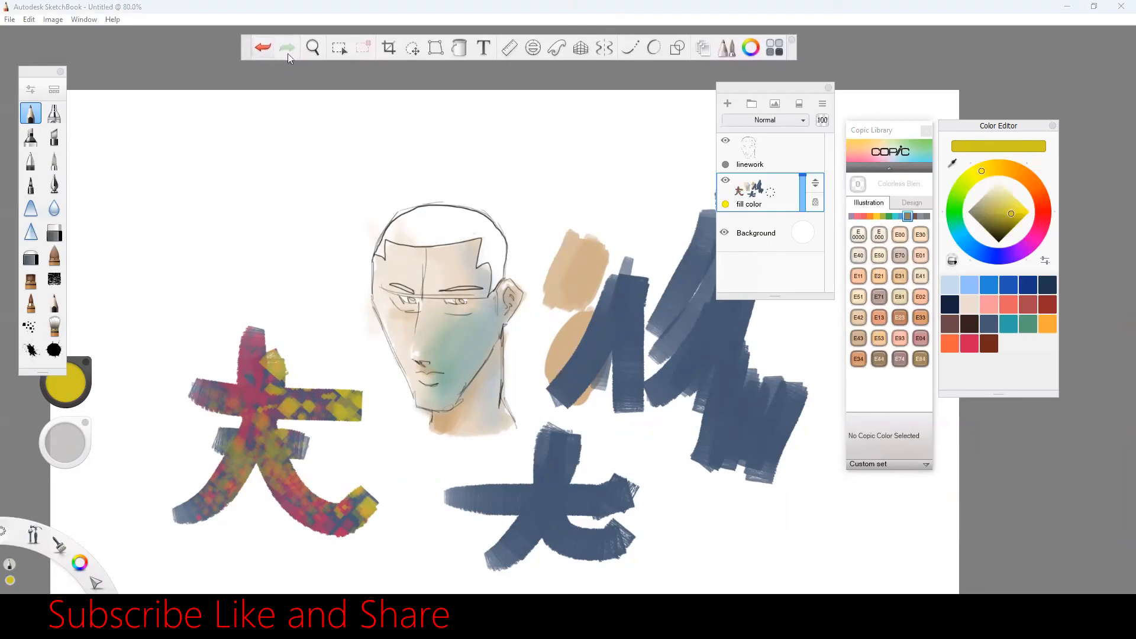
mouse_move(805, 94)
mouse_down()
mouse_move(773, 94)
mouse_move(804, 94)
mouse_move(771, 80)
mouse_move(810, 92)
mouse_up()
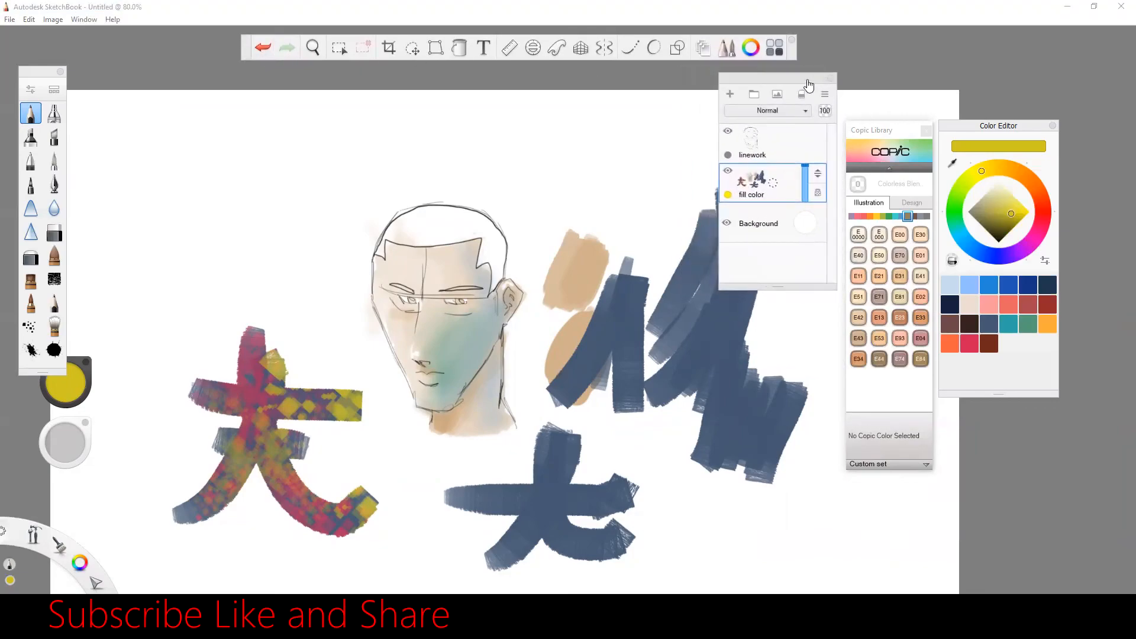
drag(811, 91, 809, 90)
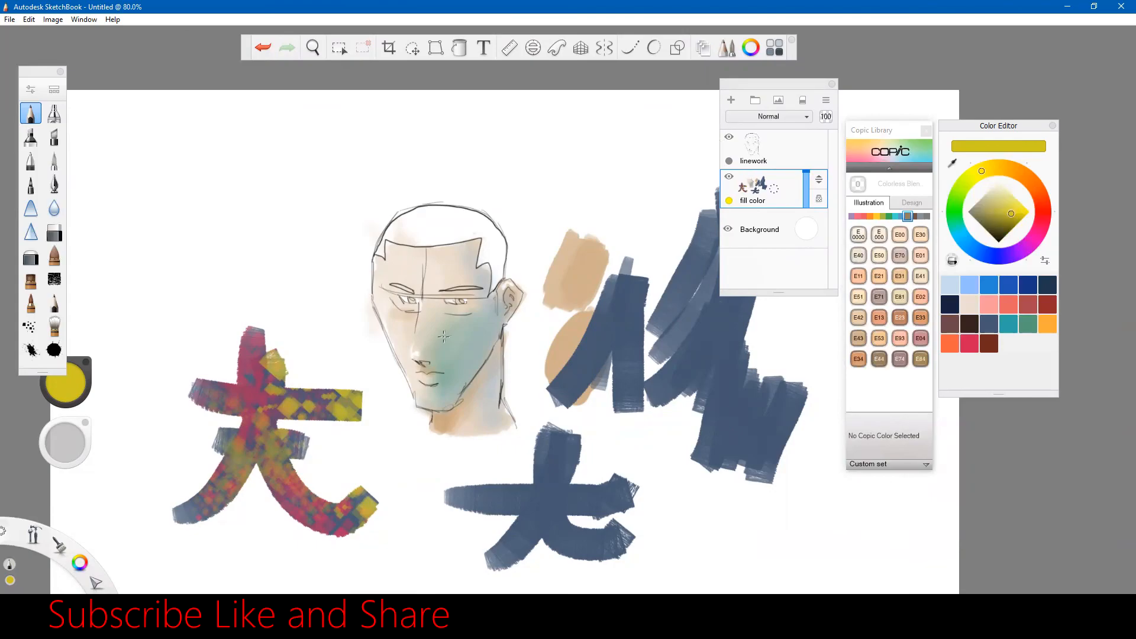
key(space)
drag(485, 338, 481, 321)
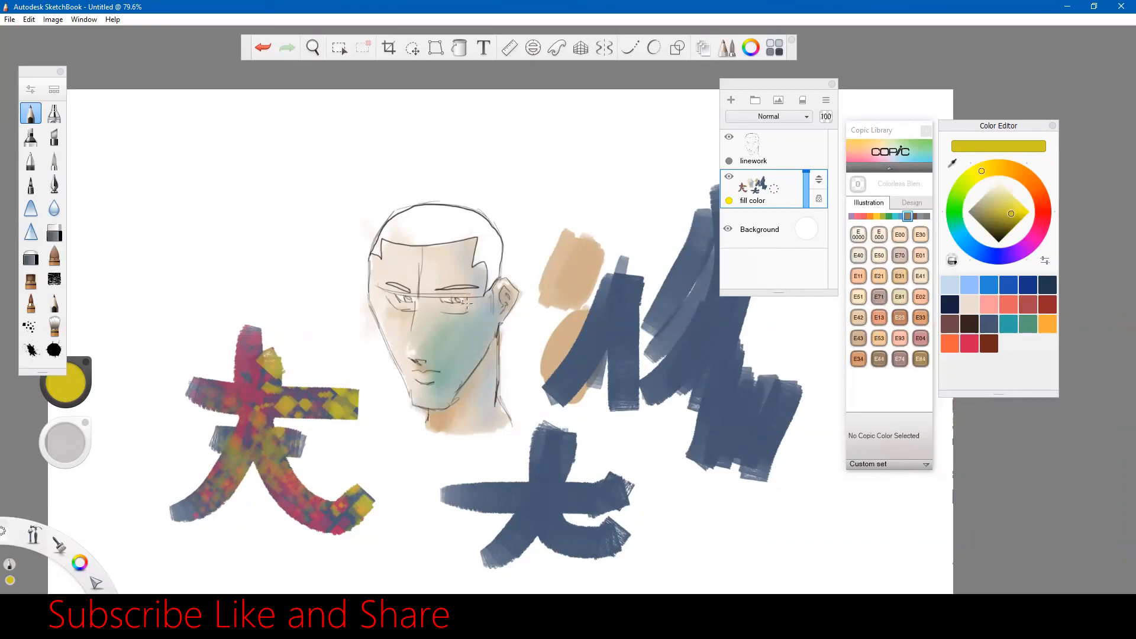
key(space)
drag(497, 281, 500, 283)
scroll(500, 283, down, 3)
scroll(500, 283, up, 6)
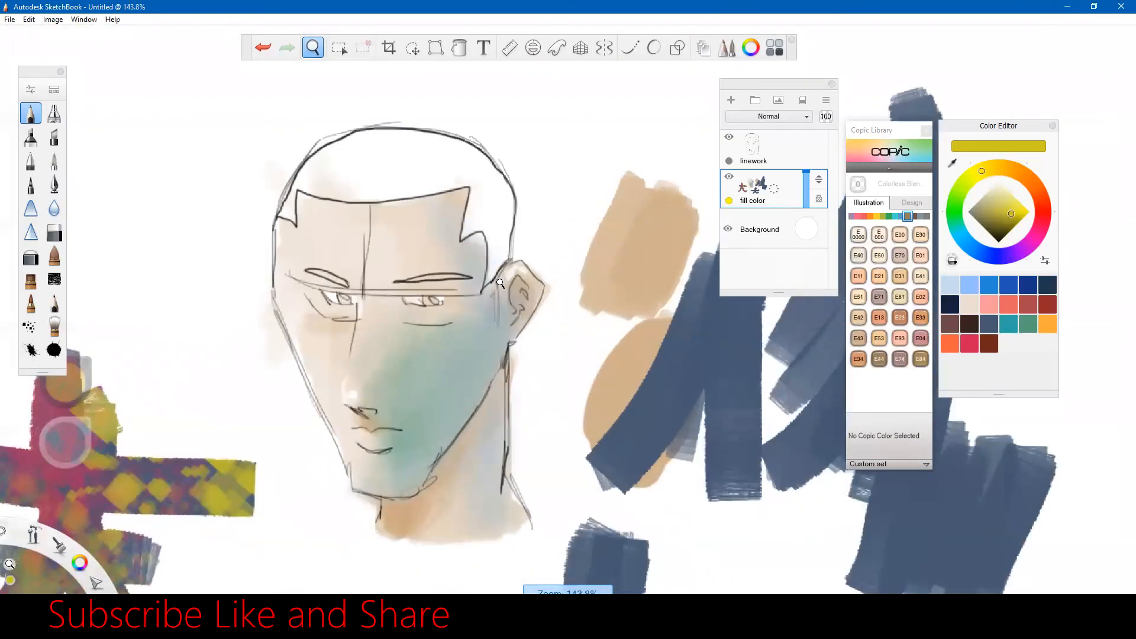
scroll(500, 283, down, 4)
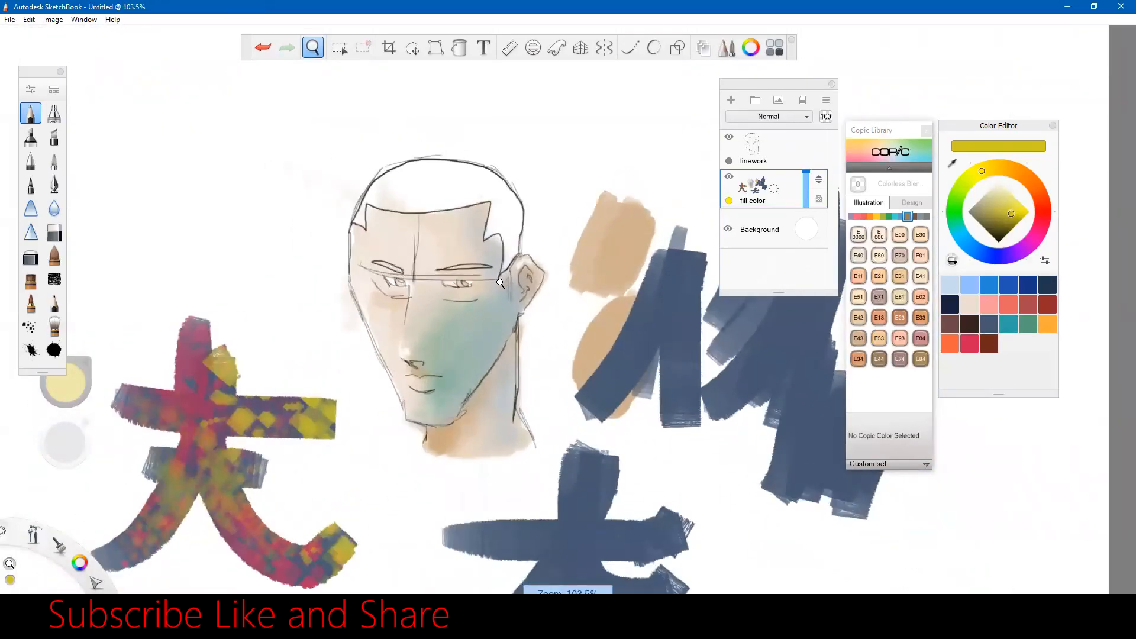
scroll(500, 282, up, 1)
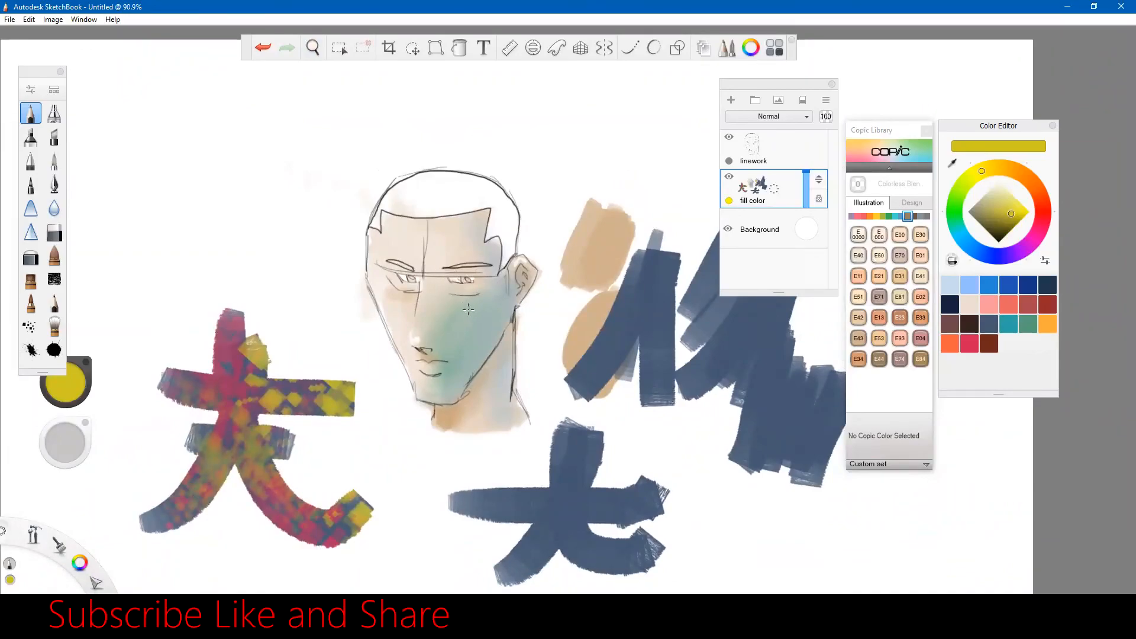
Step: Switch from the Pencil to the eraser with the fill color layer active
click(30, 256)
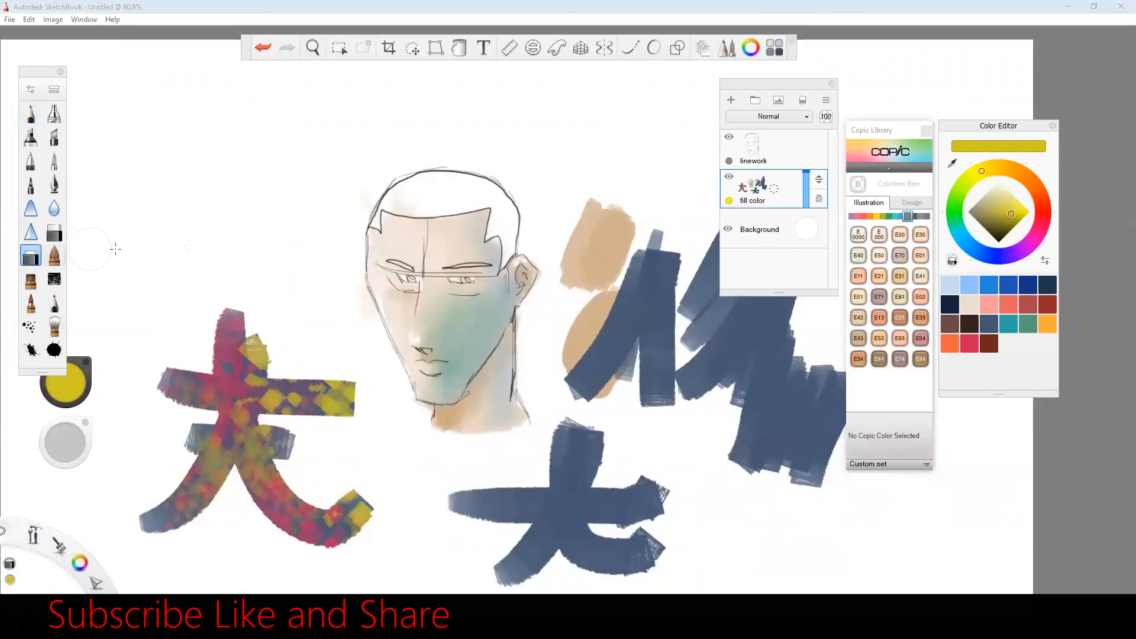